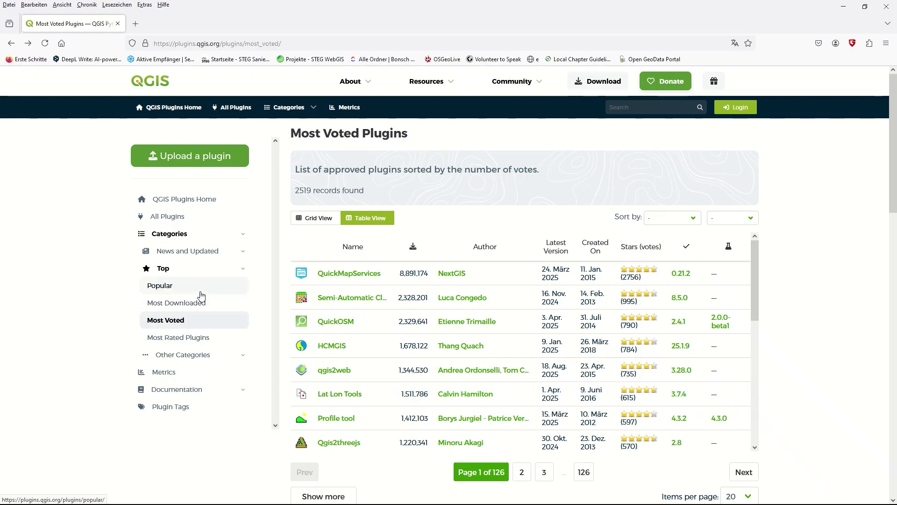
- Browse the list of popular QGIS plugins and open the Lat Lon Tools plugin page
{"action": "left_click", "coordinate": [186, 291]}
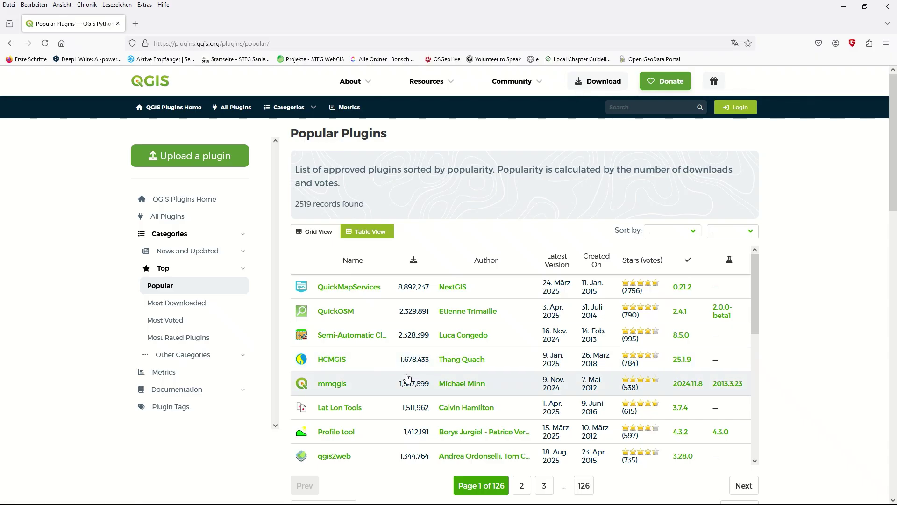
{"action": "scroll", "coordinate": [408, 378], "scroll_direction": "down", "scroll_amount": 2}
{"action": "scroll", "coordinate": [374, 393], "scroll_direction": "up", "scroll_amount": 2}
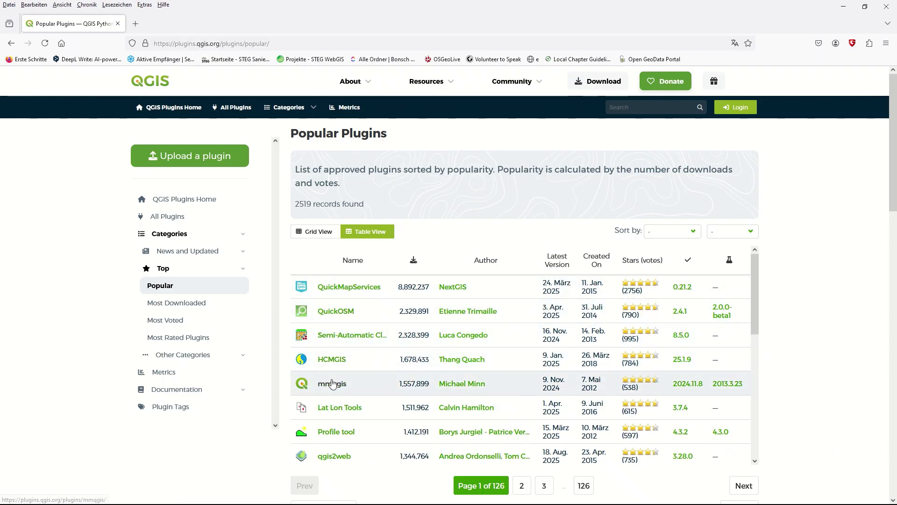
{"action": "left_click", "coordinate": [358, 414]}
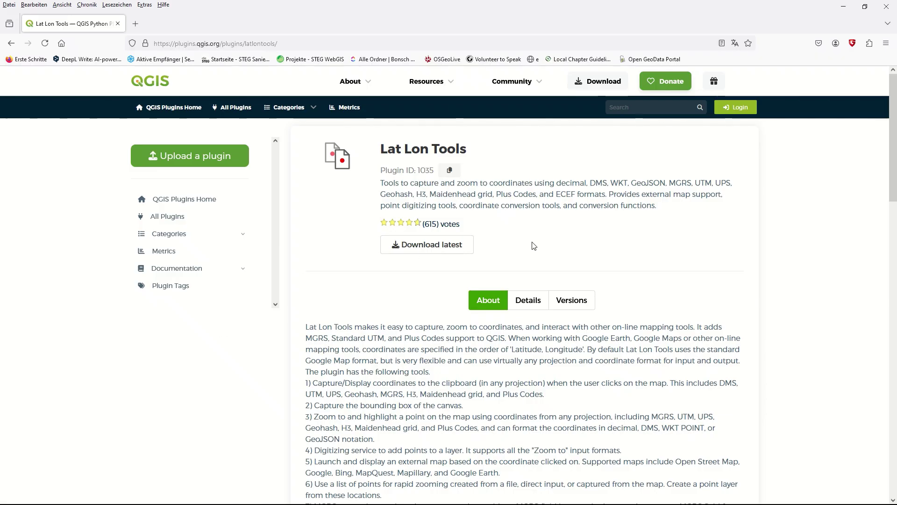
- Switch to QGIS and check the Lat Lon Tools entry among the installed plugins in the plugin manager
{"action": "key", "text": "alt+Tab"}
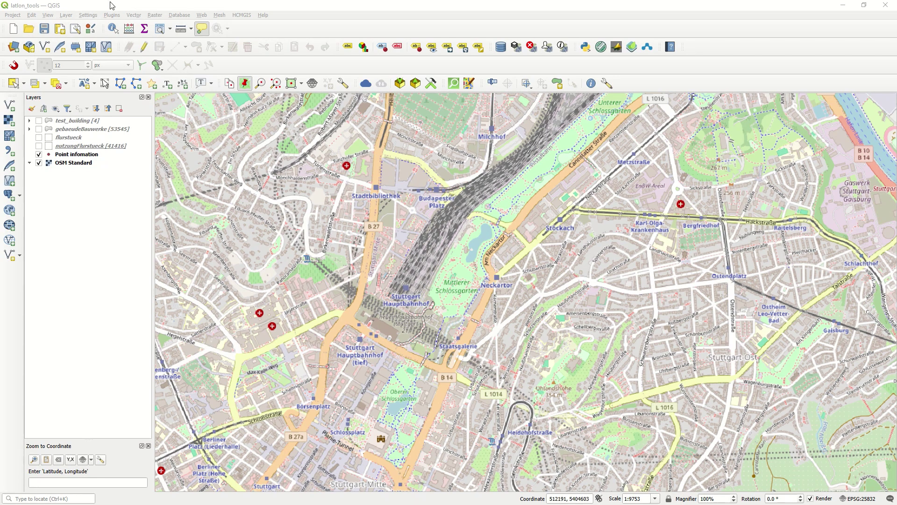
{"action": "left_click", "coordinate": [113, 16]}
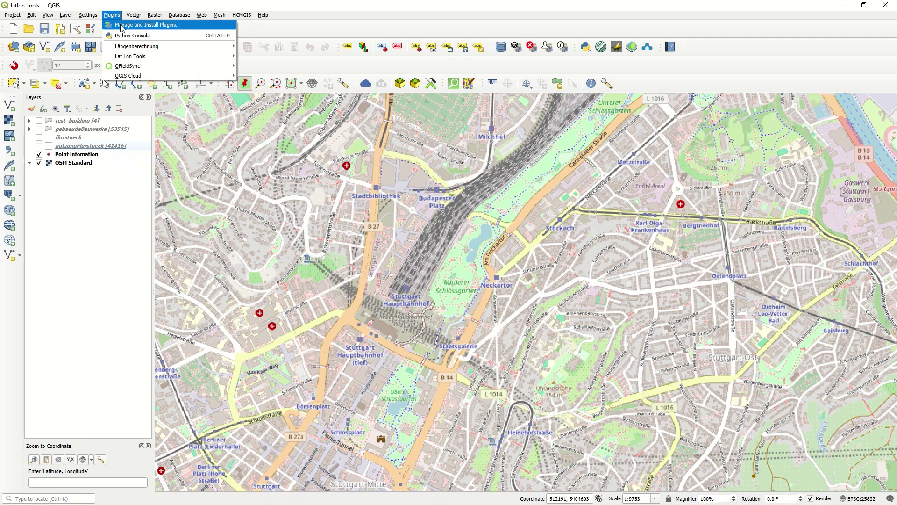
{"action": "key", "text": "Escape"}
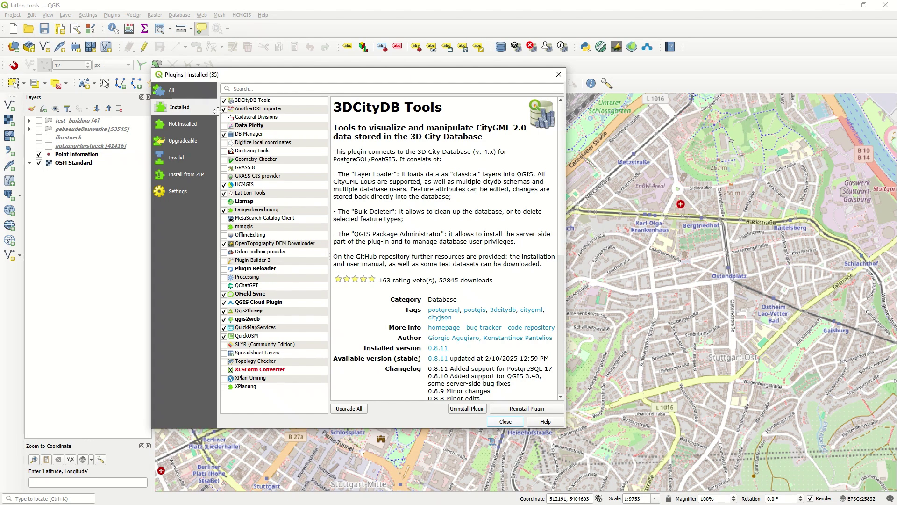
{"action": "left_click", "coordinate": [181, 92]}
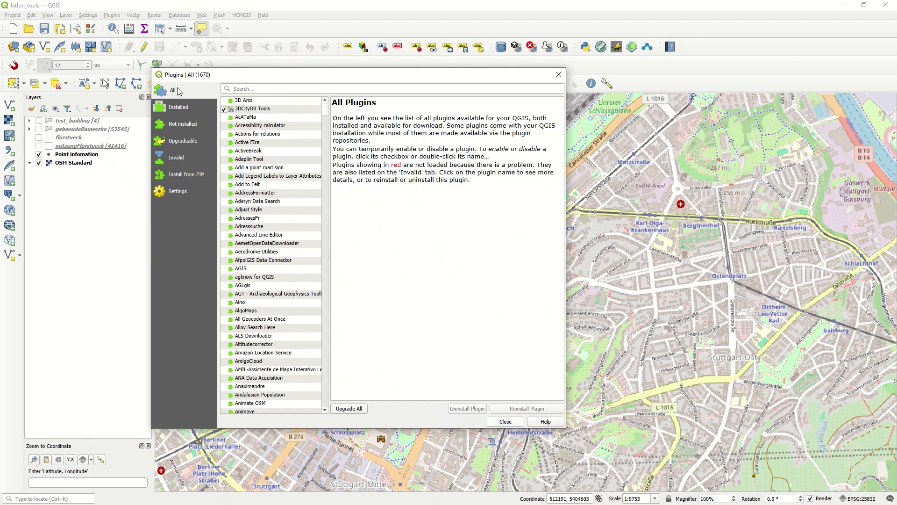
{"action": "left_click", "coordinate": [189, 110]}
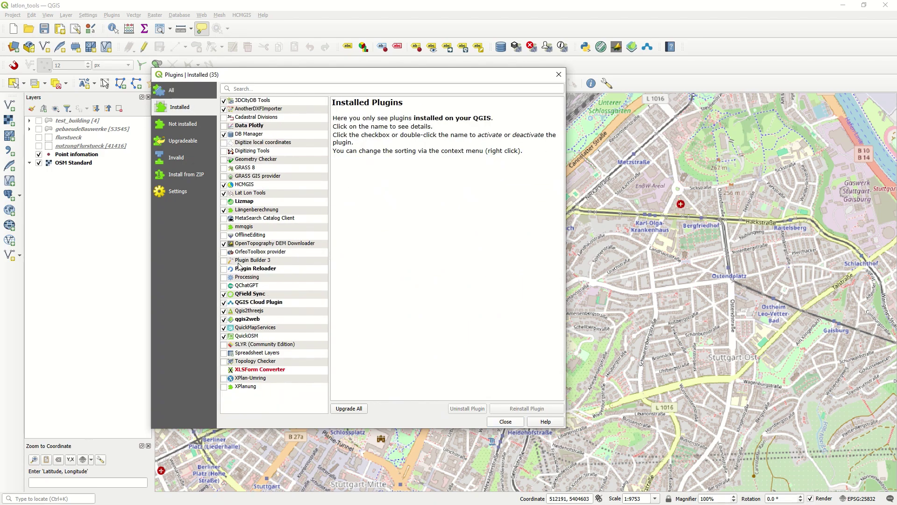
{"action": "left_click", "coordinate": [257, 193]}
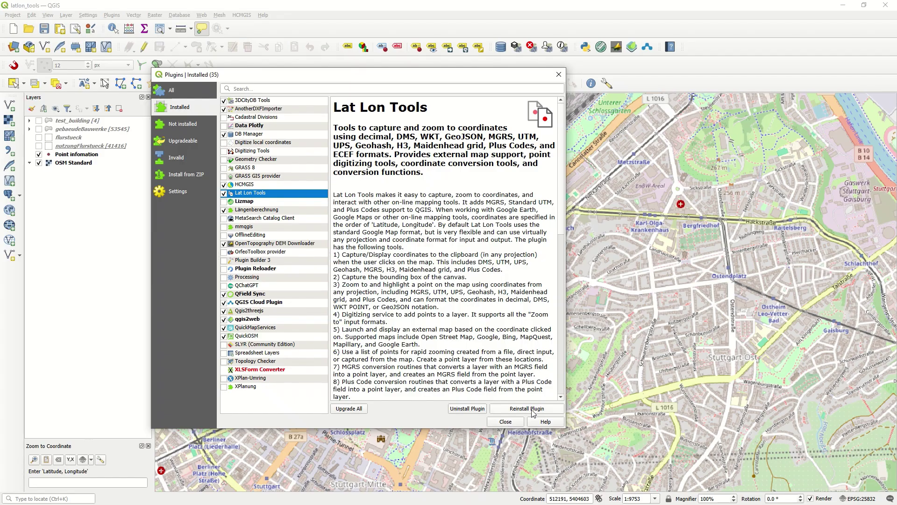
{"action": "left_click", "coordinate": [505, 422]}
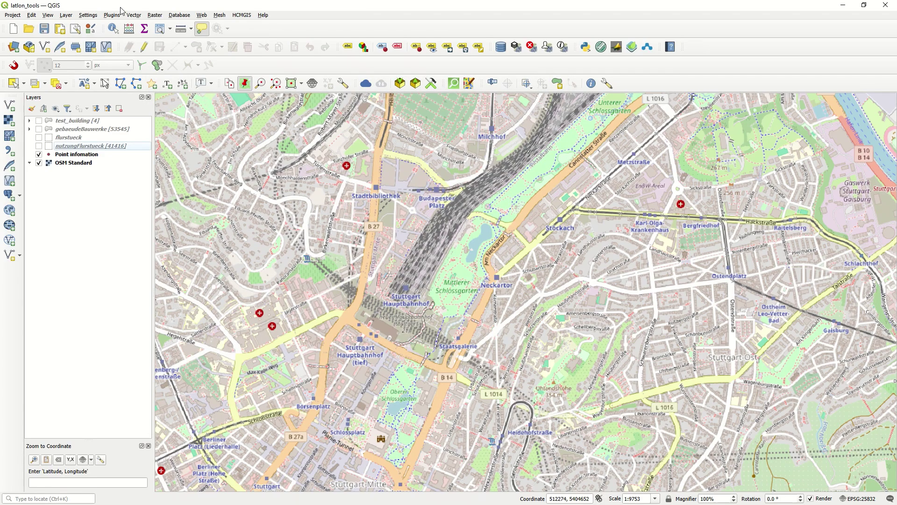
- Look over the commands that the Lat Lon Tools plugin offers
{"action": "left_click", "coordinate": [112, 15]}
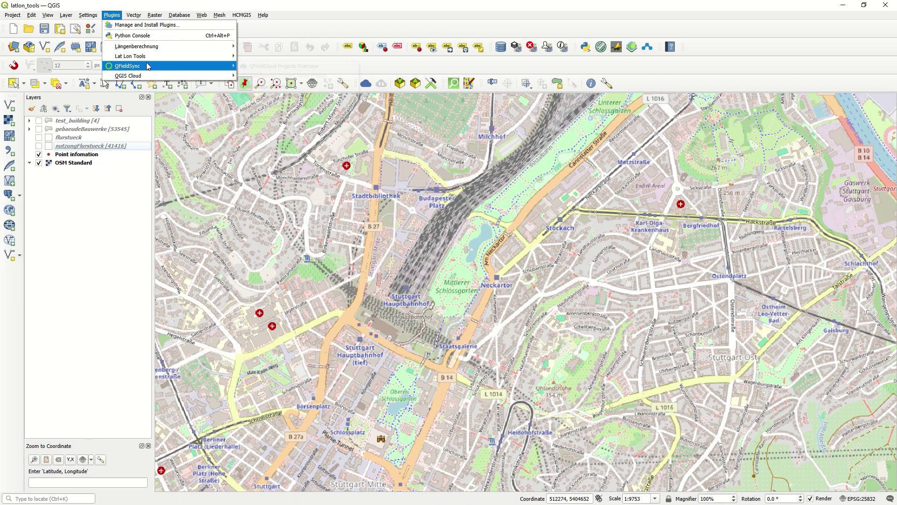
{"action": "mouse_move", "coordinate": [145, 56]}
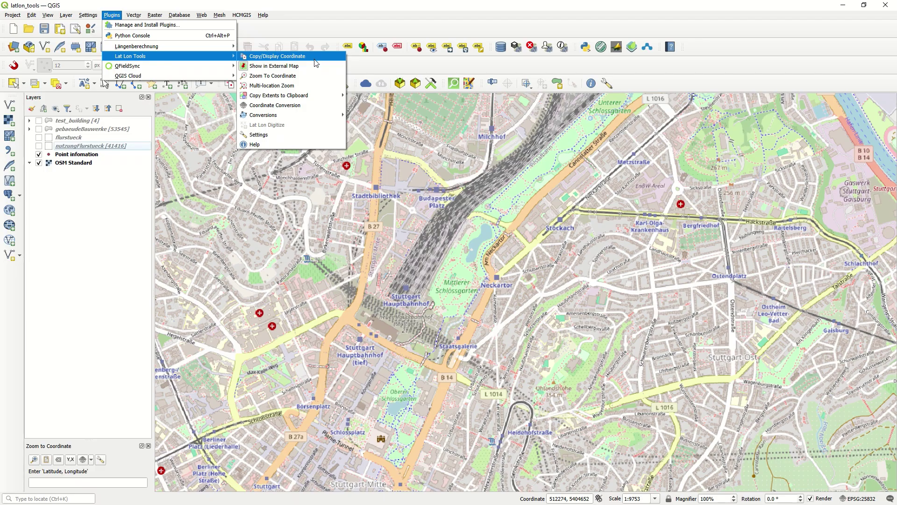
{"action": "left_click", "coordinate": [436, 9]}
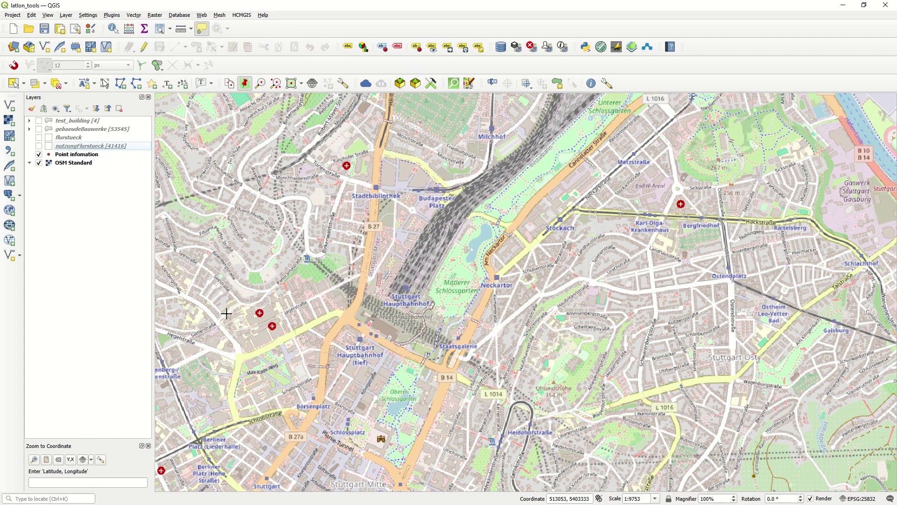
- Examine the fields in the attribute table of the Point infomation layer
{"action": "left_click", "coordinate": [72, 156]}
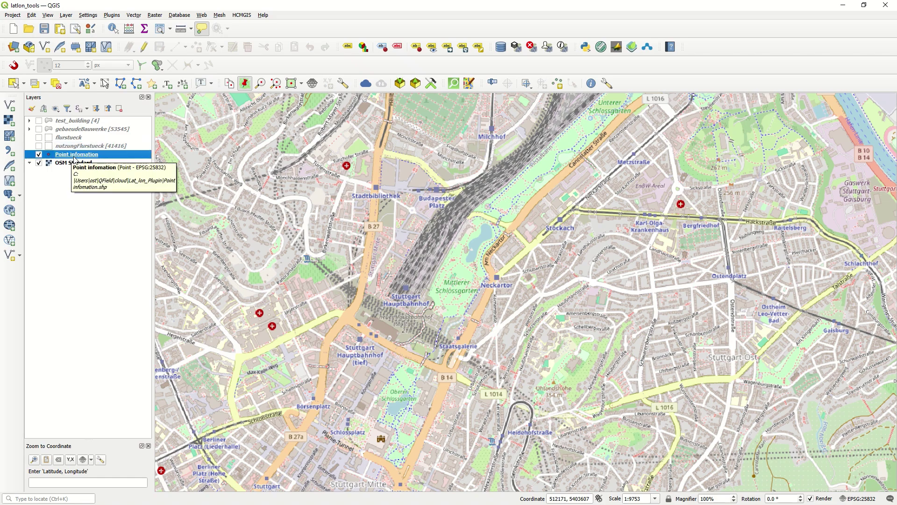
{"action": "right_click", "coordinate": [75, 155]}
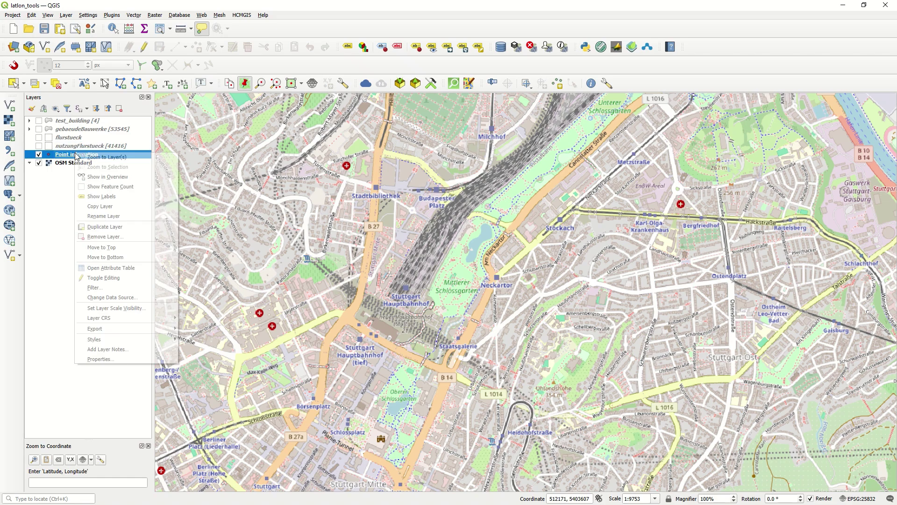
{"action": "left_click", "coordinate": [130, 268]}
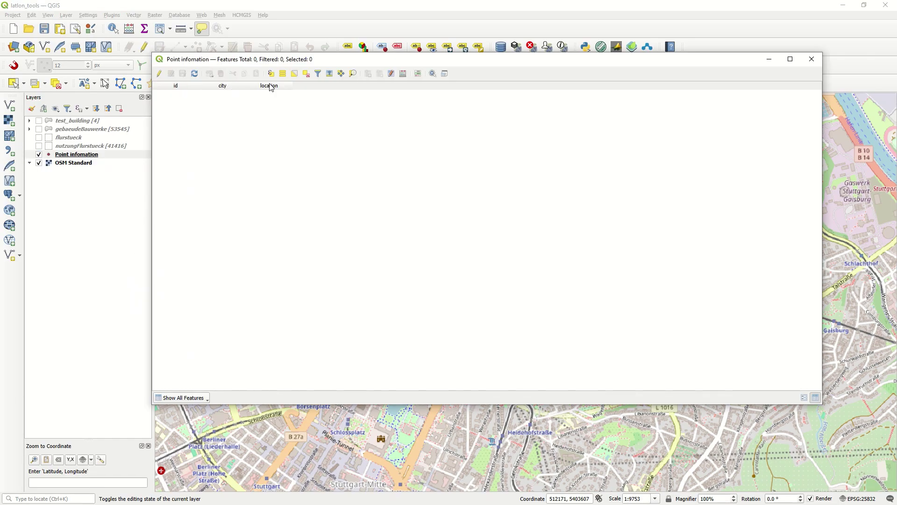
{"action": "left_click", "coordinate": [812, 60]}
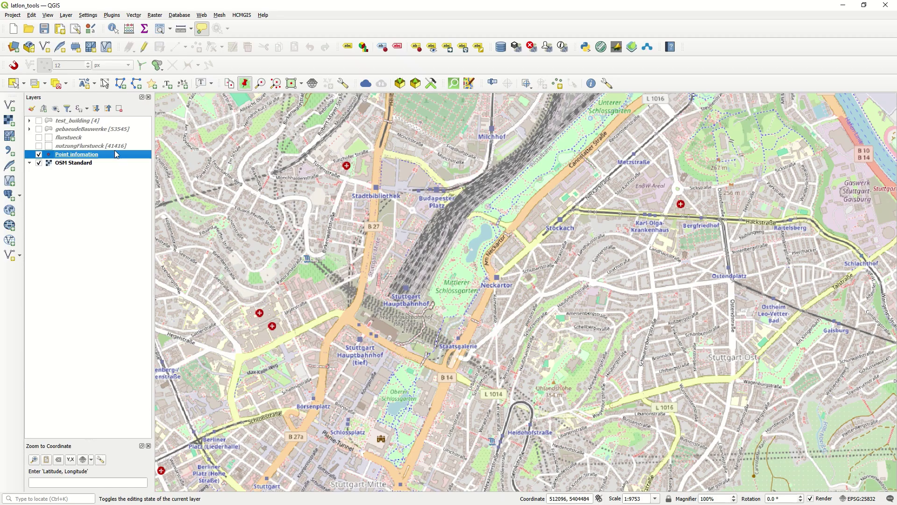
- Enable editing on the Point infomation layer and look at the Lat Lon Digitize dialog for entering coordinates
{"action": "right_click", "coordinate": [100, 158]}
{"action": "key", "text": "Escape"}
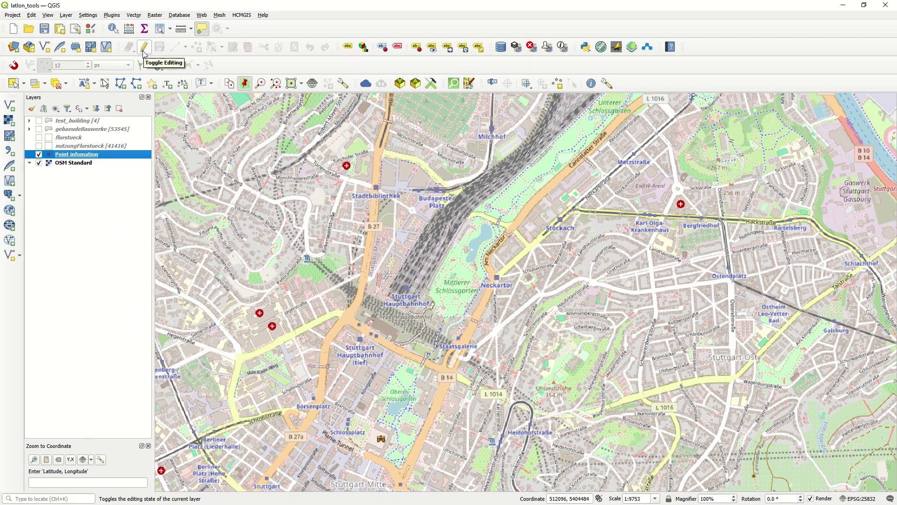
{"action": "left_click", "coordinate": [143, 48]}
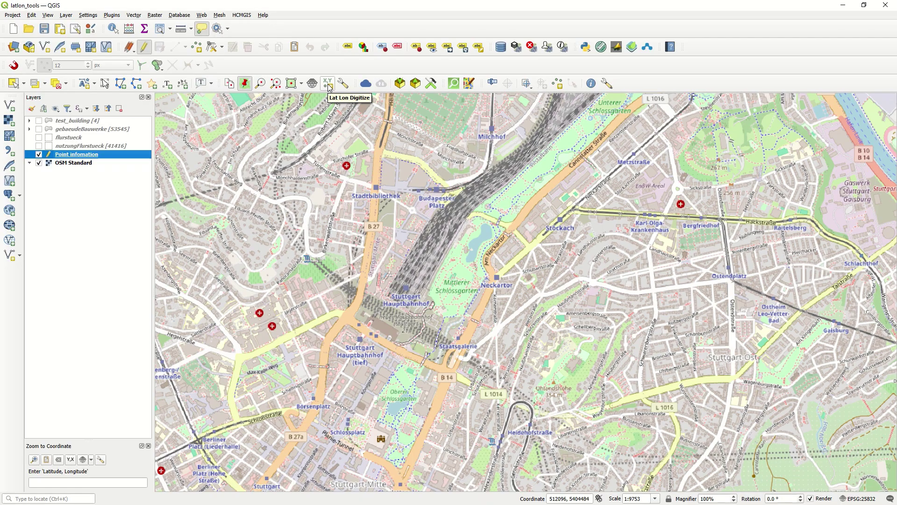
{"action": "left_click", "coordinate": [328, 84]}
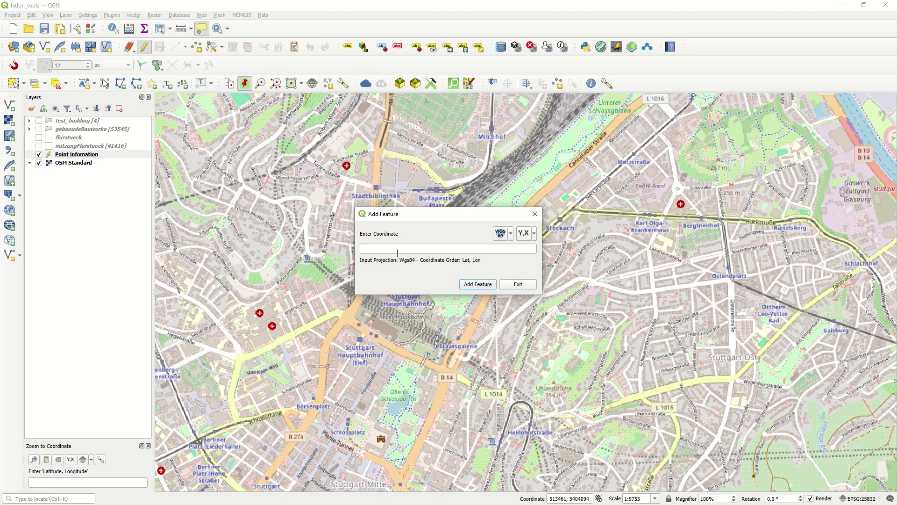
{"action": "left_click", "coordinate": [517, 285]}
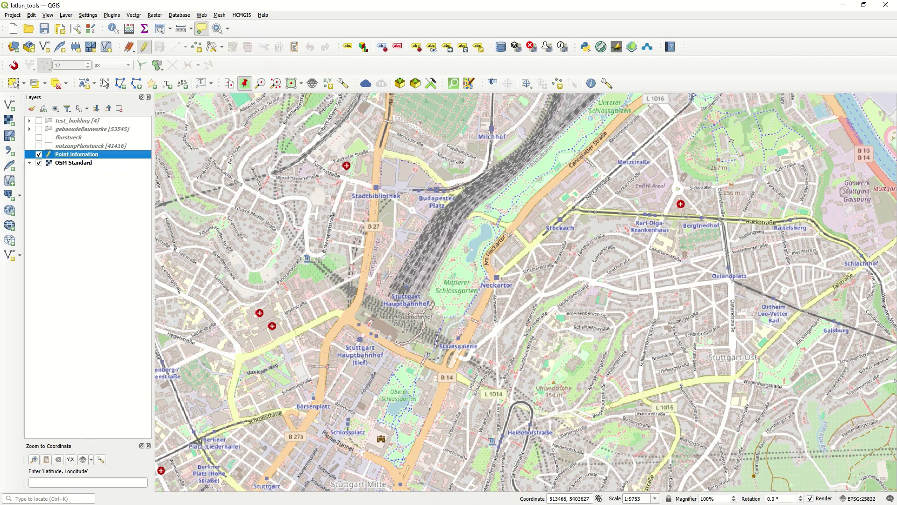
- Capture the coordinate of Stuttgart Hauptbahnhof and add a point feature at 48.78561399, 9.18335729 with Lat Lon Digitize
{"action": "left_click", "coordinate": [229, 83]}
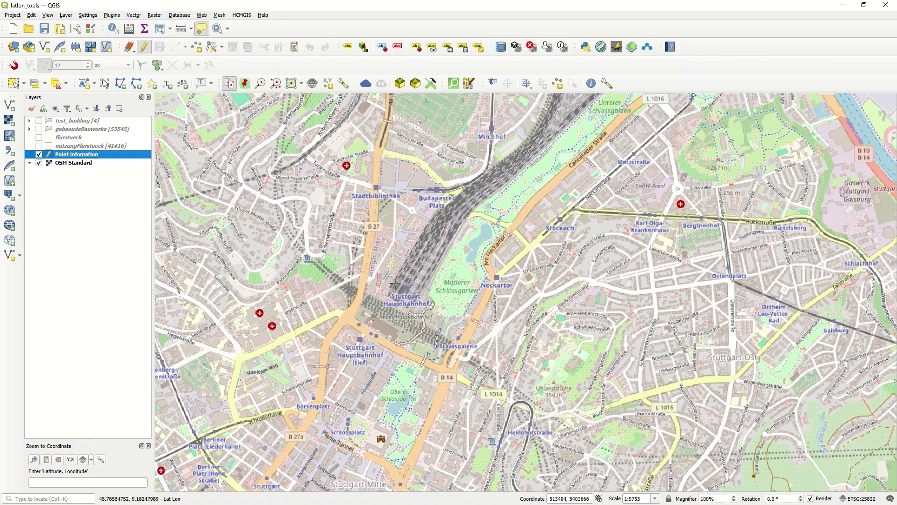
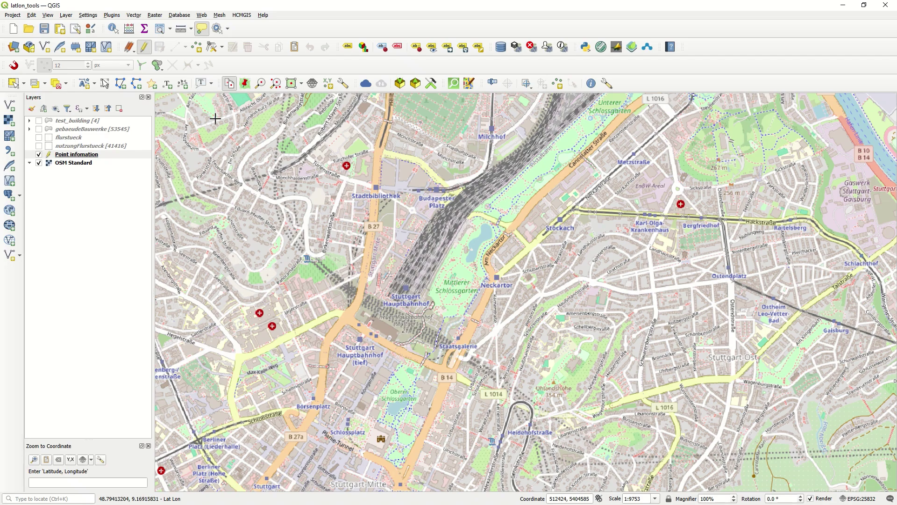
{"action": "left_click", "coordinate": [326, 85]}
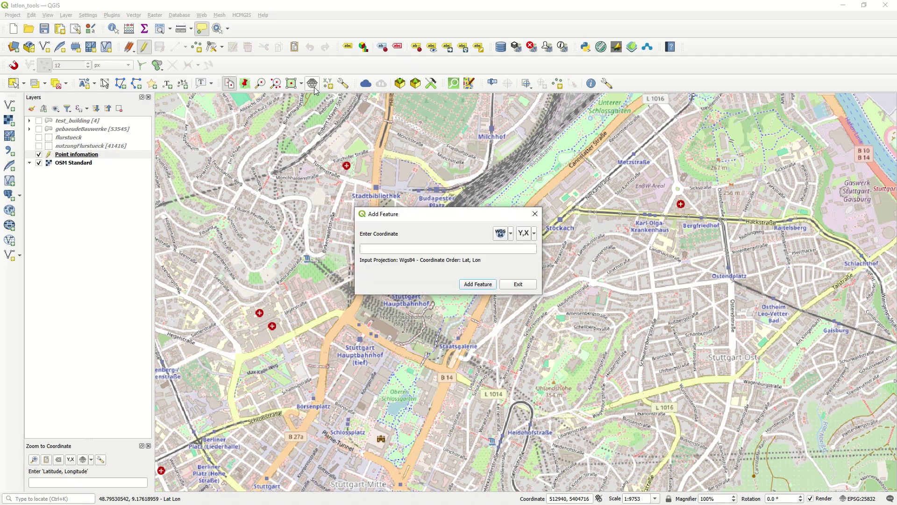
{"action": "left_click", "coordinate": [403, 251]}
{"action": "type", "text": "48.78561399, 9.18335729"}
{"action": "left_click", "coordinate": [484, 286]}
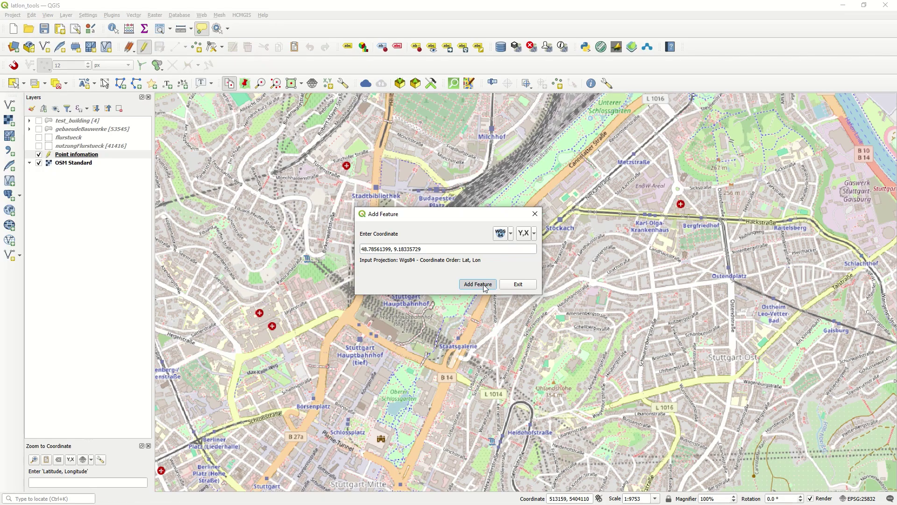
- Give the new point id 1, city Stuttgart and location 48.78561399, 9.18335729, and save its attributes
{"action": "type", "text": "1"}
{"action": "key", "text": "Tab"}
{"action": "type", "text": "S"}
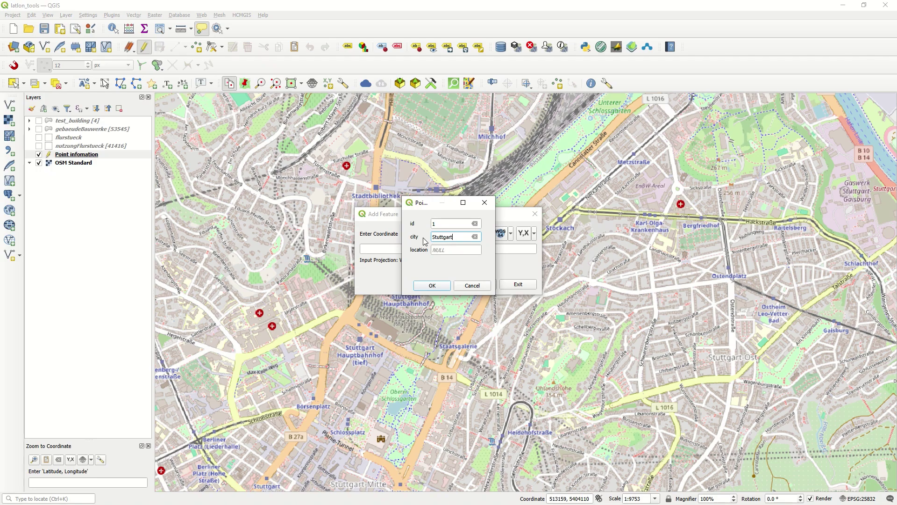
{"action": "left_click", "coordinate": [452, 249]}
{"action": "type", "text": "48.78561399, 9.18335729"}
{"action": "left_click", "coordinate": [437, 288]}
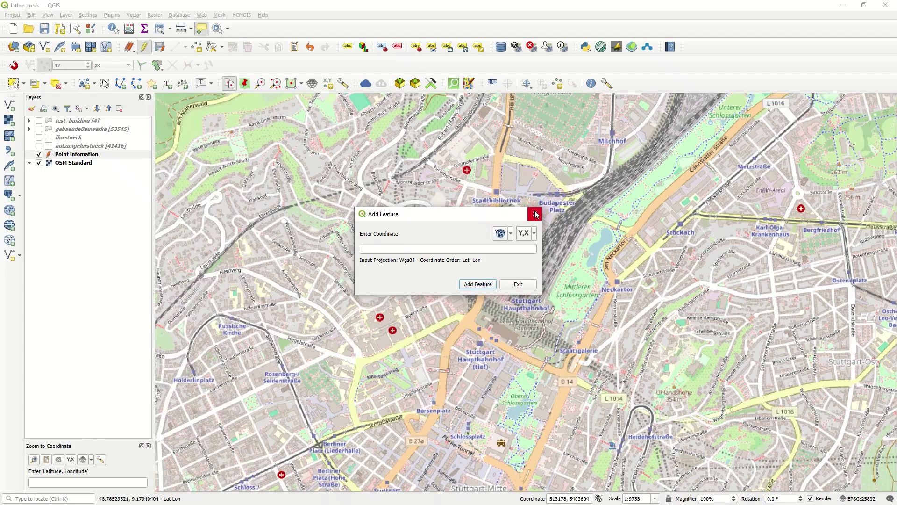
{"action": "left_click", "coordinate": [535, 213]}
- Check the new point's record in the Point infomation attribute table
{"action": "left_click_drag", "start_coordinate": [540, 305], "coordinate": [493, 288]}
{"action": "right_click", "coordinate": [72, 155]}
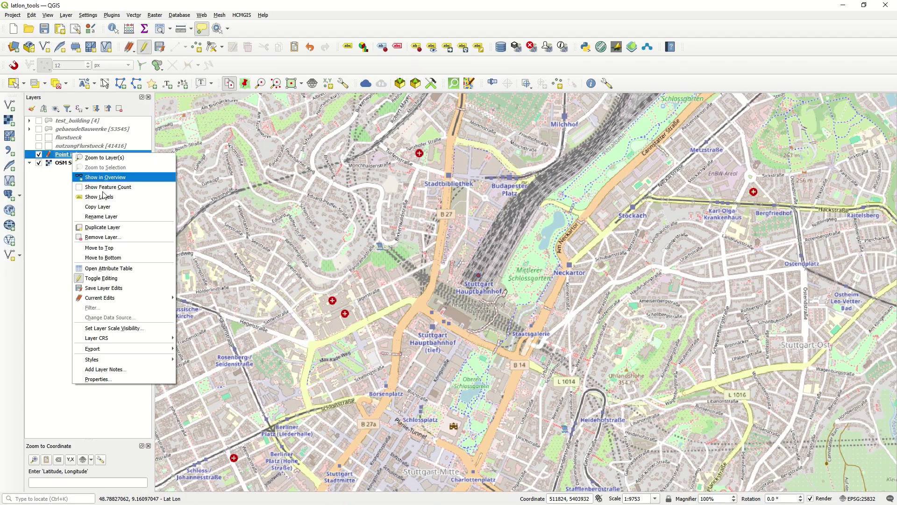
{"action": "left_click", "coordinate": [135, 270]}
{"action": "double_click", "coordinate": [193, 110]}
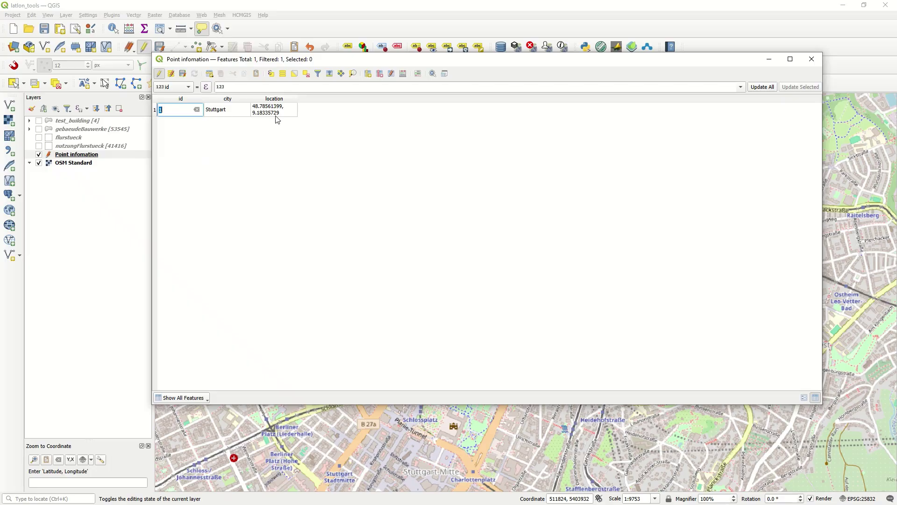
{"action": "left_click", "coordinate": [812, 59]}
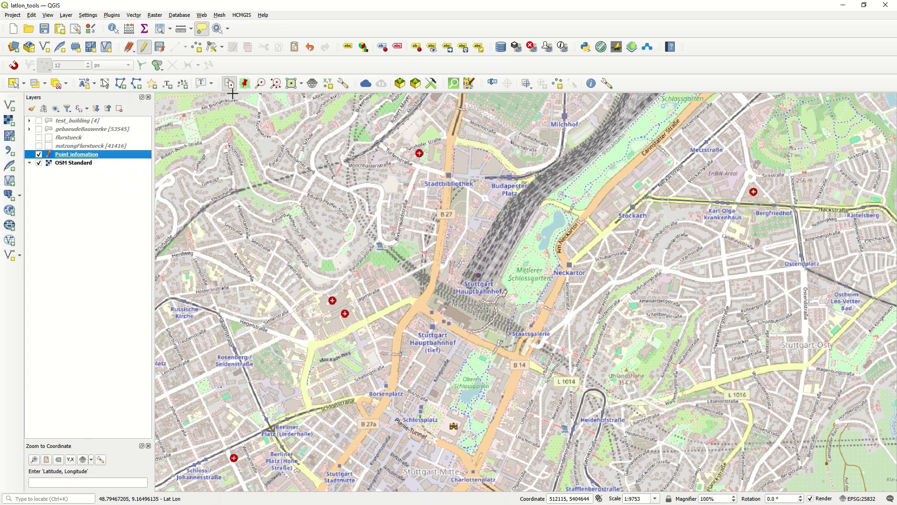
- Capture the coordinate at Stadtbibliothek and add a second point feature there with Lat Lon Digitize
{"action": "left_click", "coordinate": [448, 175]}
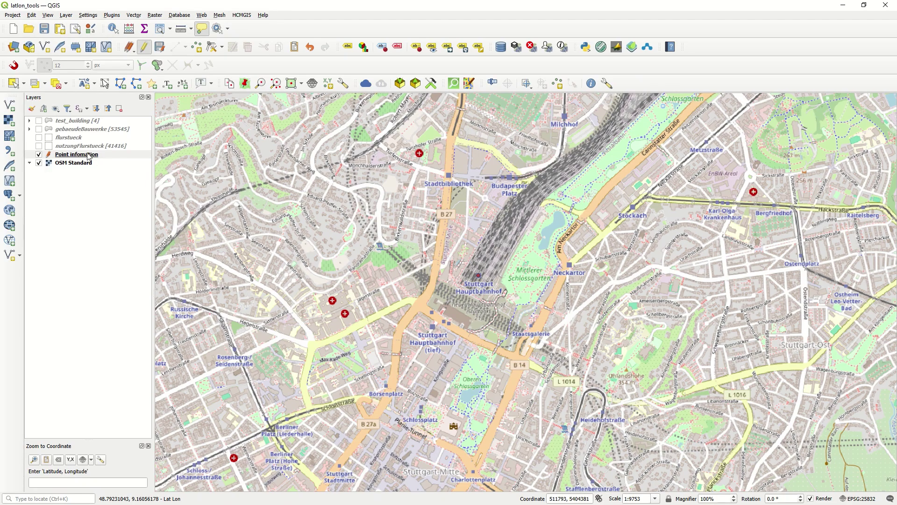
{"action": "left_click", "coordinate": [329, 84]}
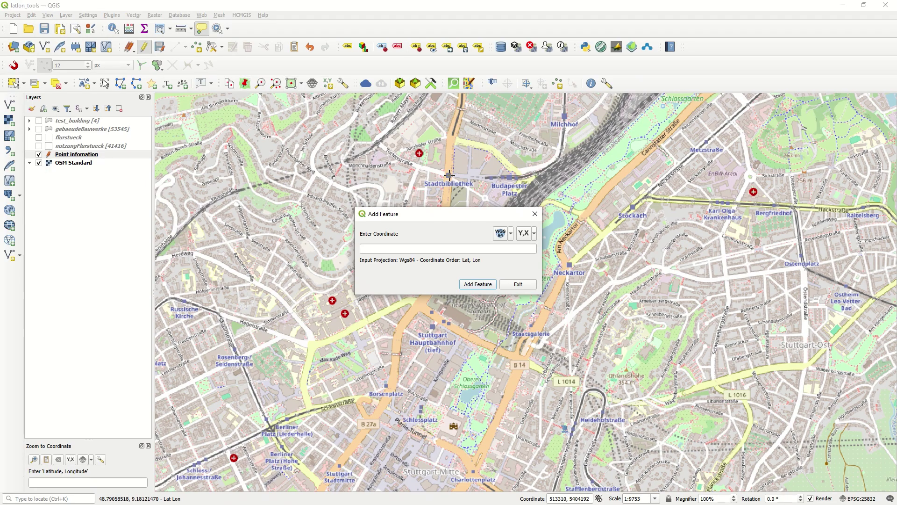
{"action": "left_click", "coordinate": [414, 248]}
{"action": "key", "text": "ctrl+v"}
{"action": "left_click", "coordinate": [477, 284]}
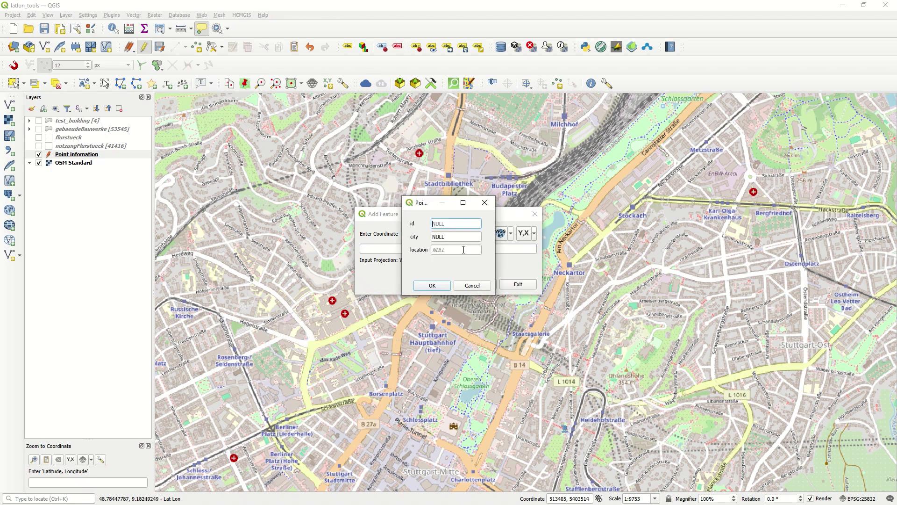
- Give the second point id 2, city stuttgart and the copied coordinate as location, and save its attributes
{"action": "type", "text": "2"}
{"action": "left_click", "coordinate": [442, 238]}
{"action": "type", "text": "stuttgart"}
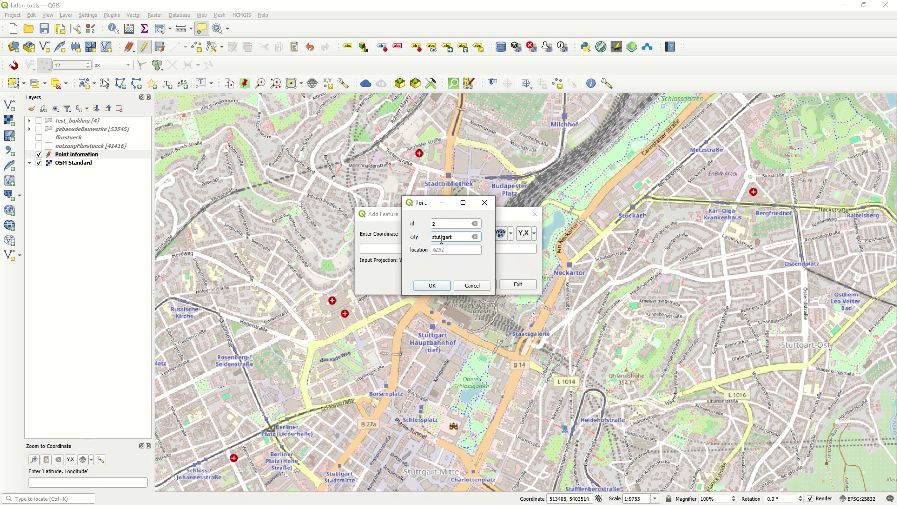
{"action": "left_click", "coordinate": [452, 252]}
{"action": "key", "text": "ctrl+v"}
{"action": "left_click", "coordinate": [436, 286]}
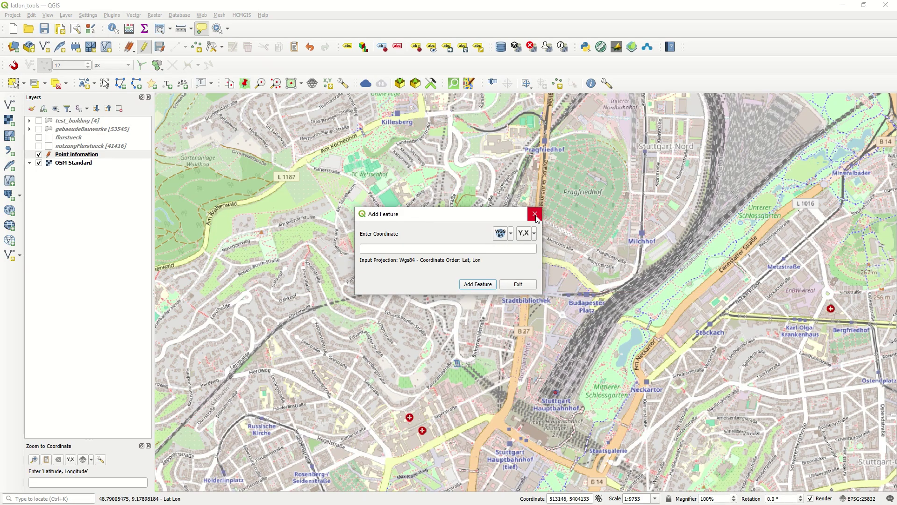
- Show the feature count for the Point infomation layer, and save its edits and end its editing session
{"action": "left_click", "coordinate": [536, 215]}
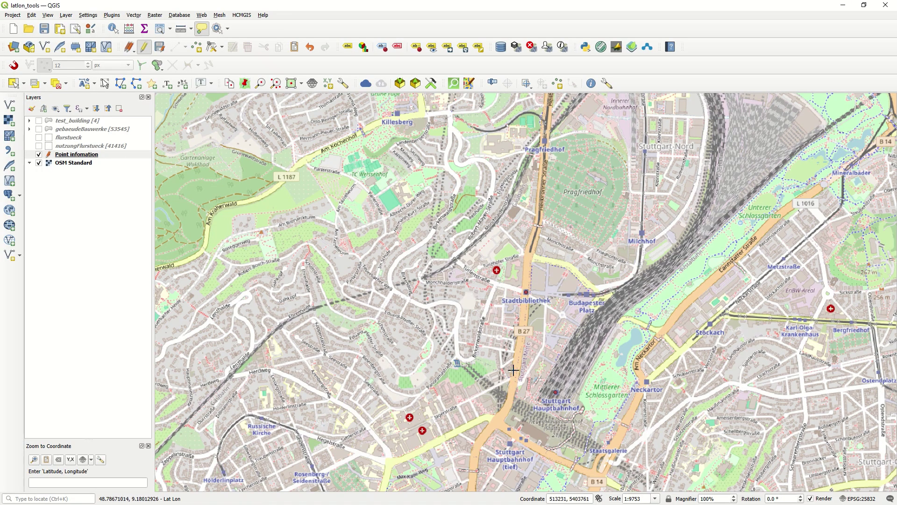
{"action": "left_click_drag", "start_coordinate": [513, 370], "coordinate": [395, 250]}
{"action": "left_click", "coordinate": [71, 158]}
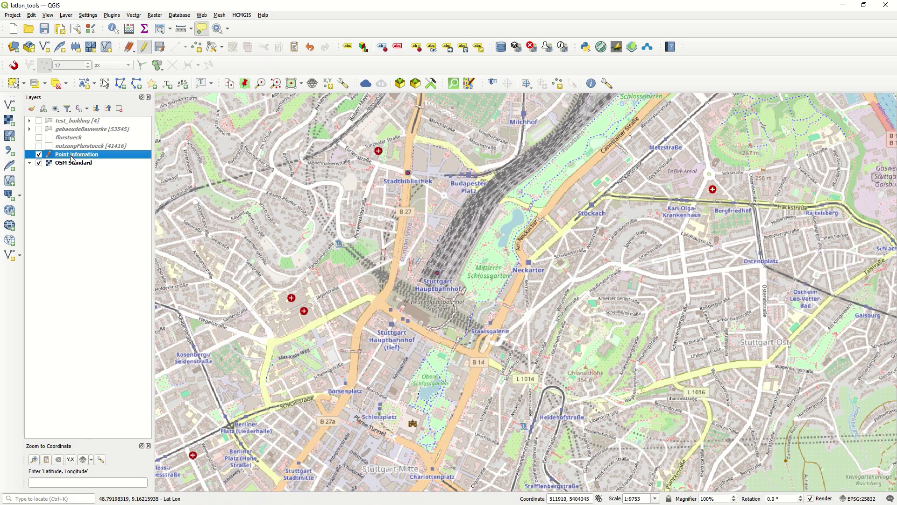
{"action": "right_click", "coordinate": [71, 158]}
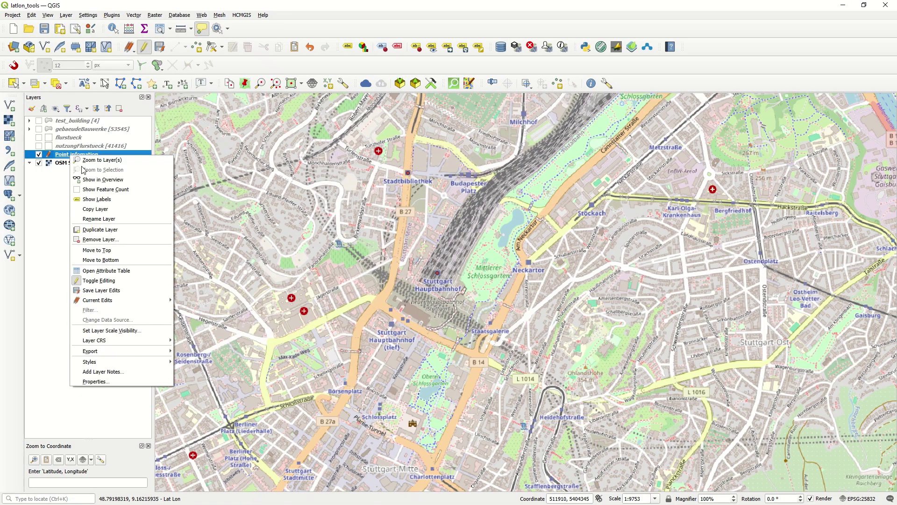
{"action": "left_click", "coordinate": [135, 190]}
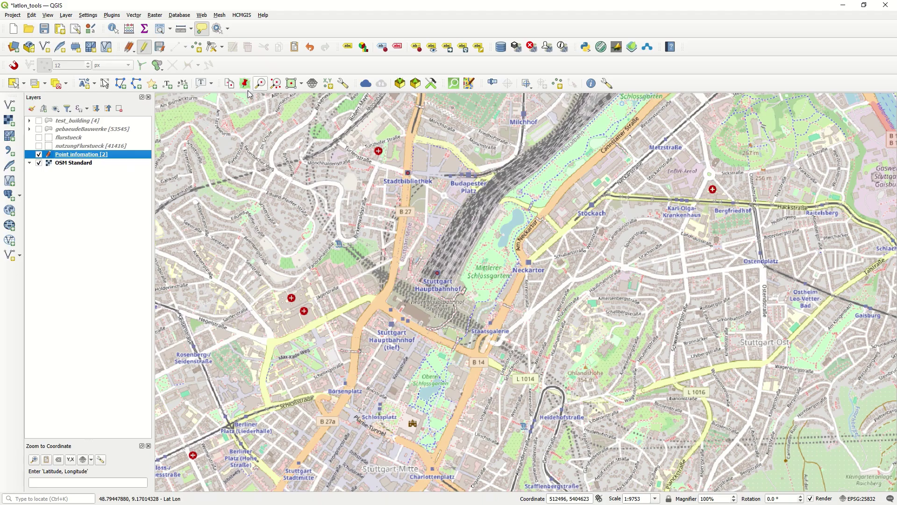
{"action": "left_click", "coordinate": [160, 47]}
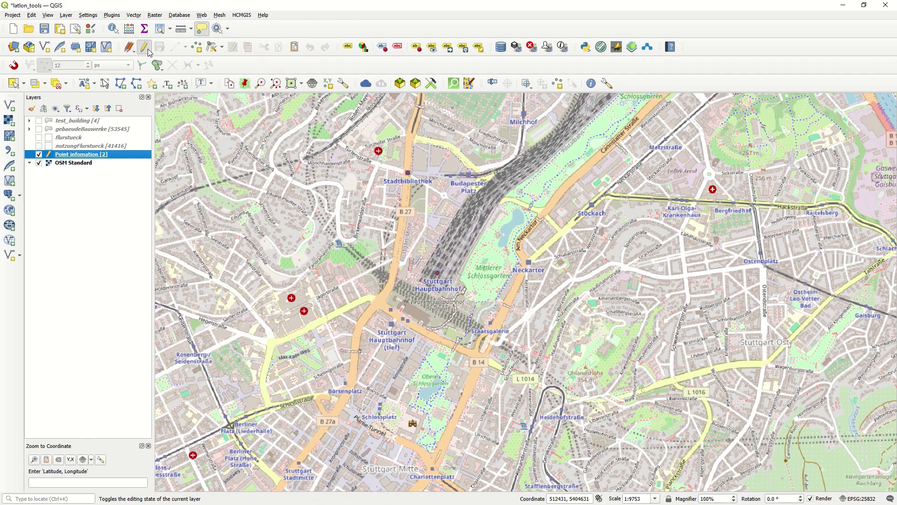
{"action": "left_click", "coordinate": [149, 53]}
- Set the Point infomation layer's marker symbol size to 10 millimeters
{"action": "right_click", "coordinate": [87, 152]}
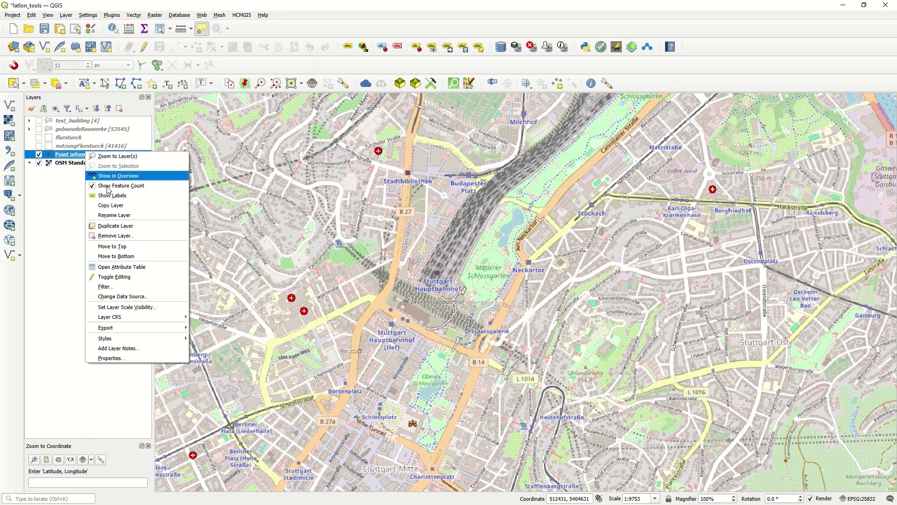
{"action": "left_click", "coordinate": [110, 358]}
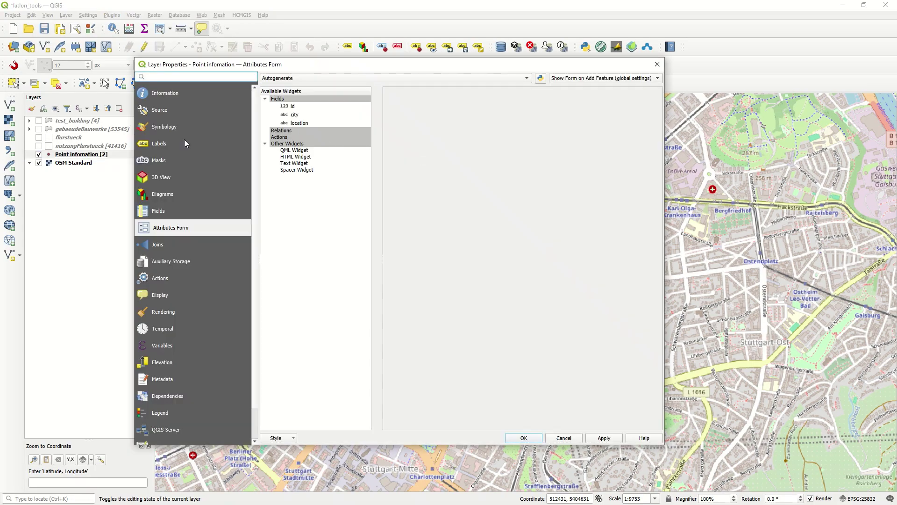
{"action": "left_click", "coordinate": [192, 127]}
{"action": "double_click", "coordinate": [283, 192]}
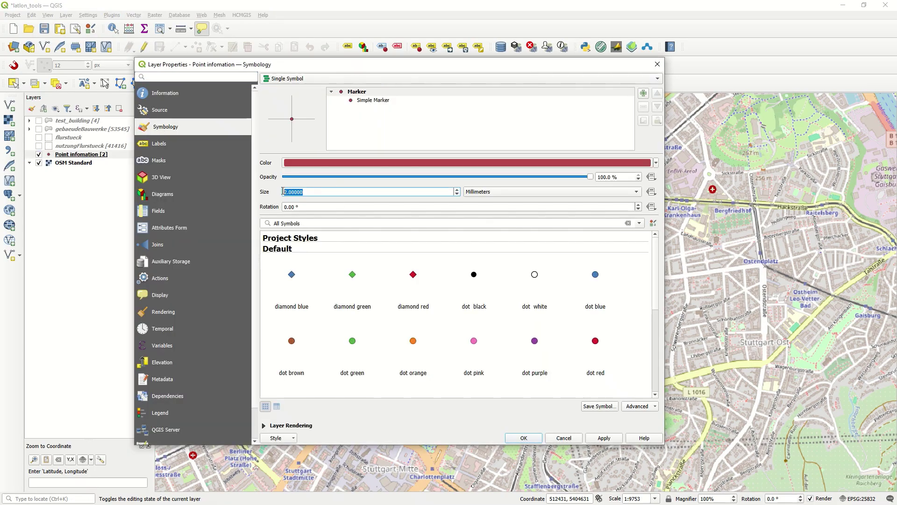
{"action": "type", "text": "10"}
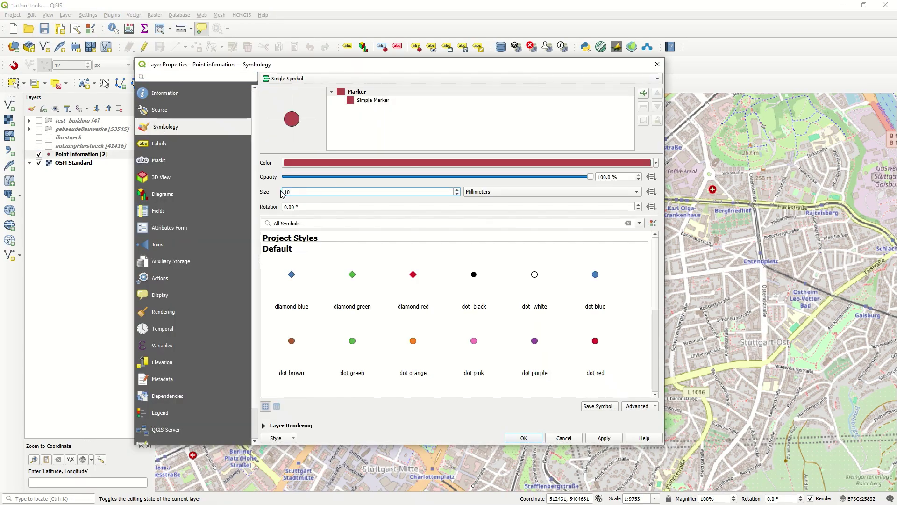
{"action": "left_click", "coordinate": [524, 438]}
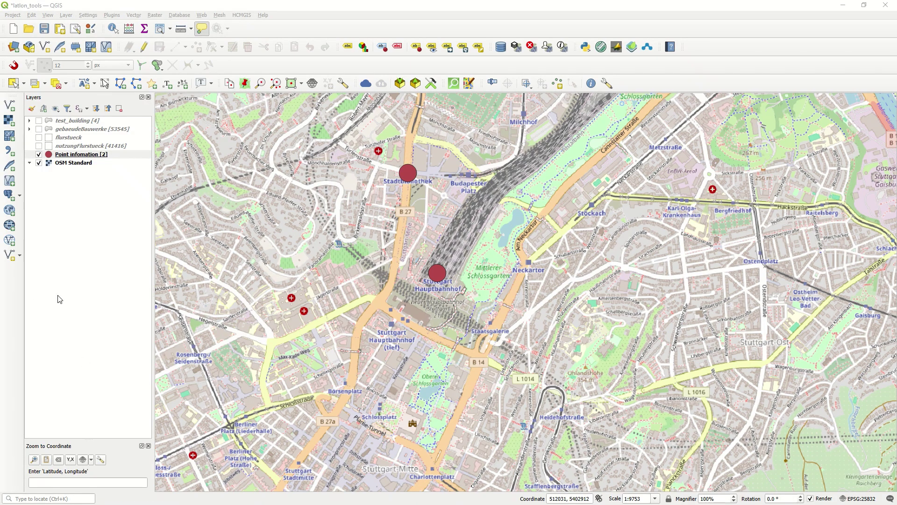
- Delete all the existing locations from the Multi-Location Zoom list
{"action": "left_click", "coordinate": [276, 84]}
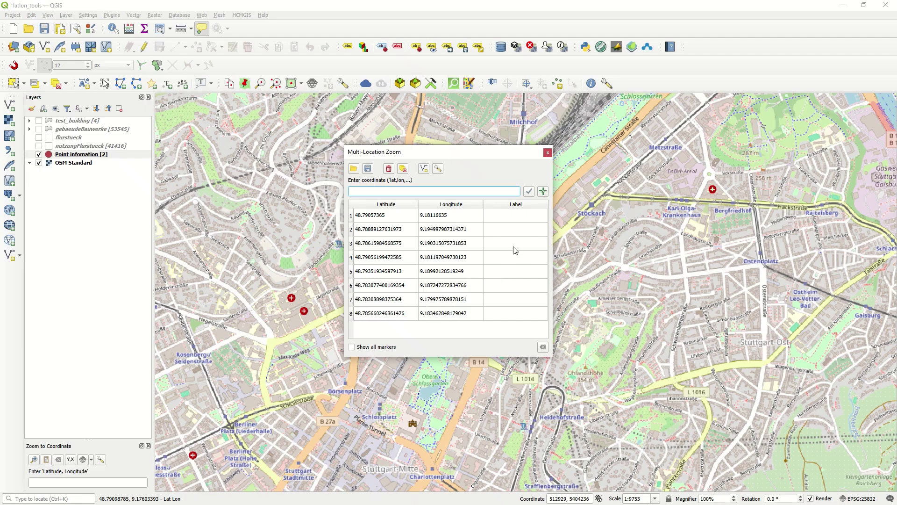
{"action": "left_click", "coordinate": [368, 315]}
{"action": "left_click_drag", "start_coordinate": [379, 303], "coordinate": [388, 215]}
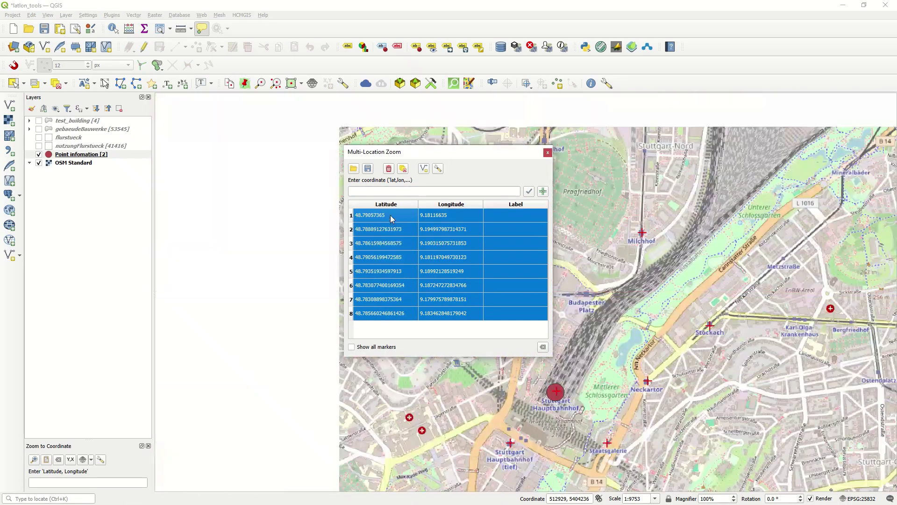
{"action": "left_click", "coordinate": [388, 170]}
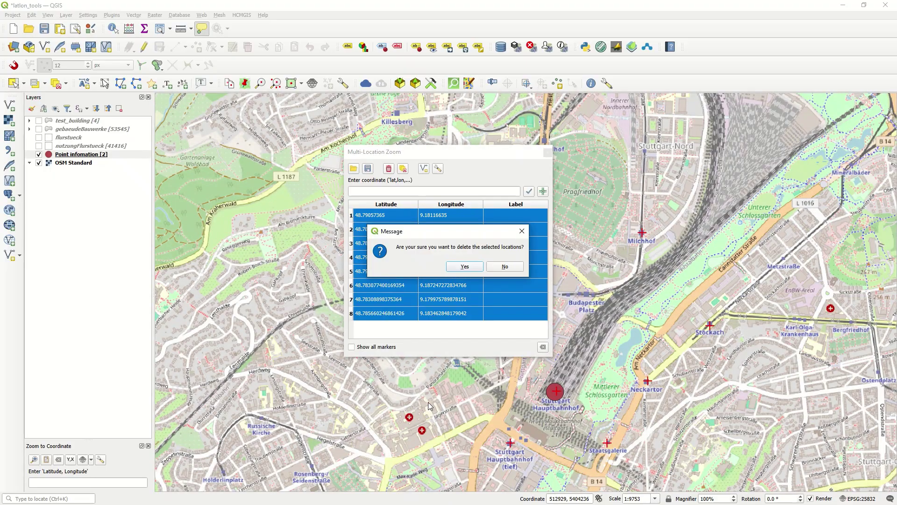
{"action": "left_click", "coordinate": [467, 273]}
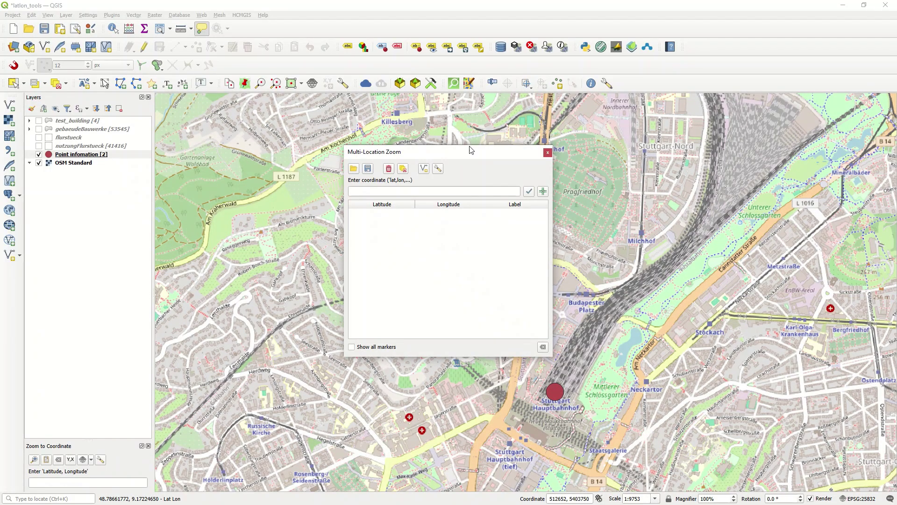
- Capture six locations into the Multi-Location Zoom list by picking spots across the map west of Stadtbibliothek
{"action": "left_click_drag", "start_coordinate": [469, 152], "coordinate": [603, 164]}
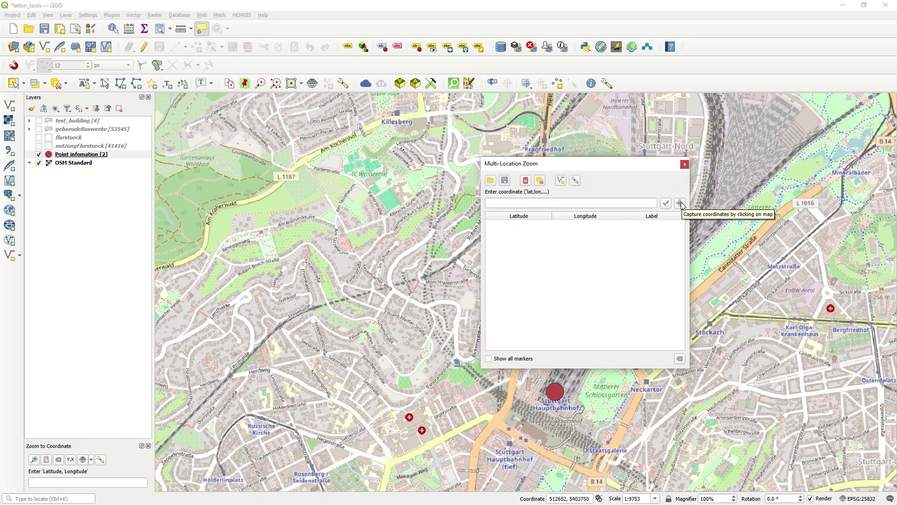
{"action": "left_click_drag", "start_coordinate": [609, 160], "coordinate": [650, 144]}
{"action": "left_click", "coordinate": [721, 188]}
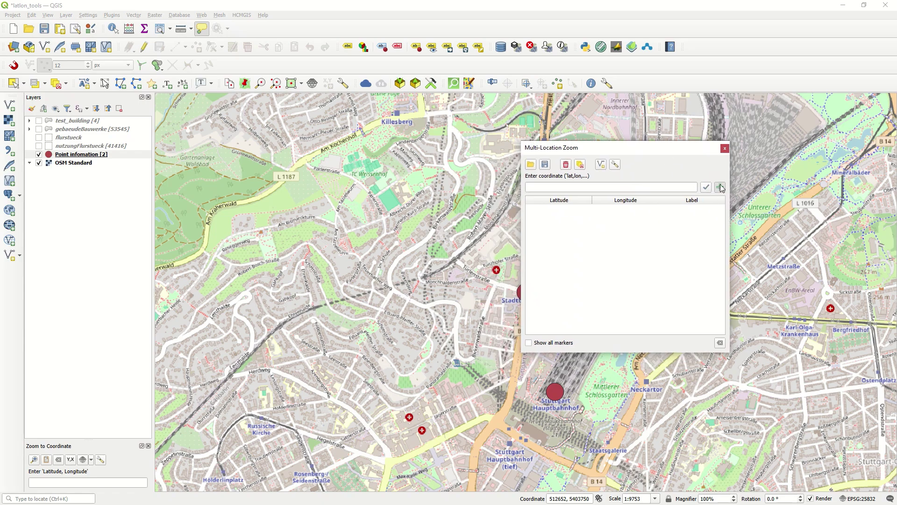
{"action": "left_click", "coordinate": [449, 363]}
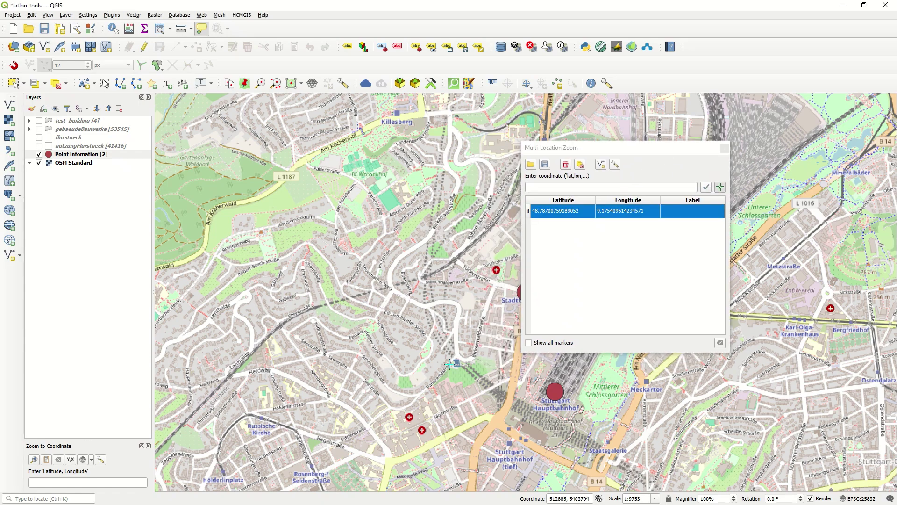
{"action": "left_click", "coordinate": [418, 292]}
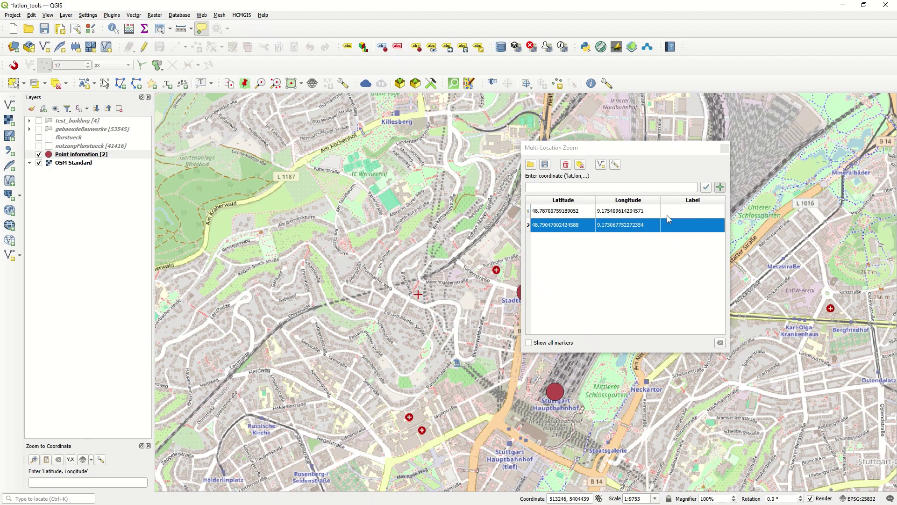
{"action": "left_click", "coordinate": [340, 302]}
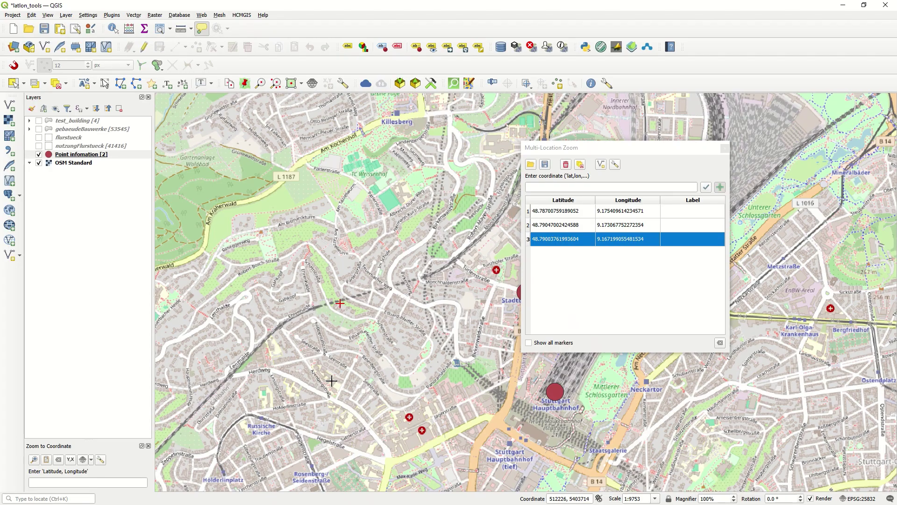
{"action": "left_click", "coordinate": [341, 386]}
{"action": "left_click", "coordinate": [429, 317]}
{"action": "left_click", "coordinate": [341, 204]}
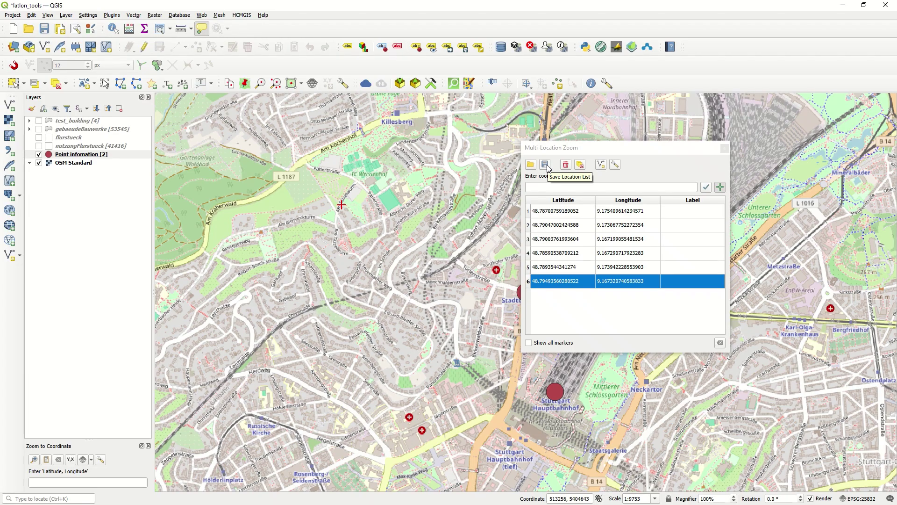
- Create a point layer from the captured location list and show that layer's feature count
{"action": "left_click", "coordinate": [602, 165]}
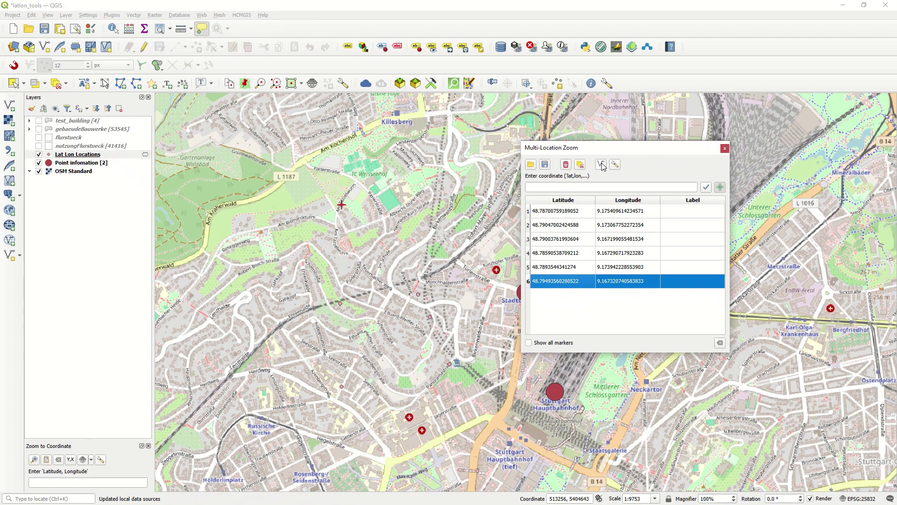
{"action": "left_click", "coordinate": [725, 149]}
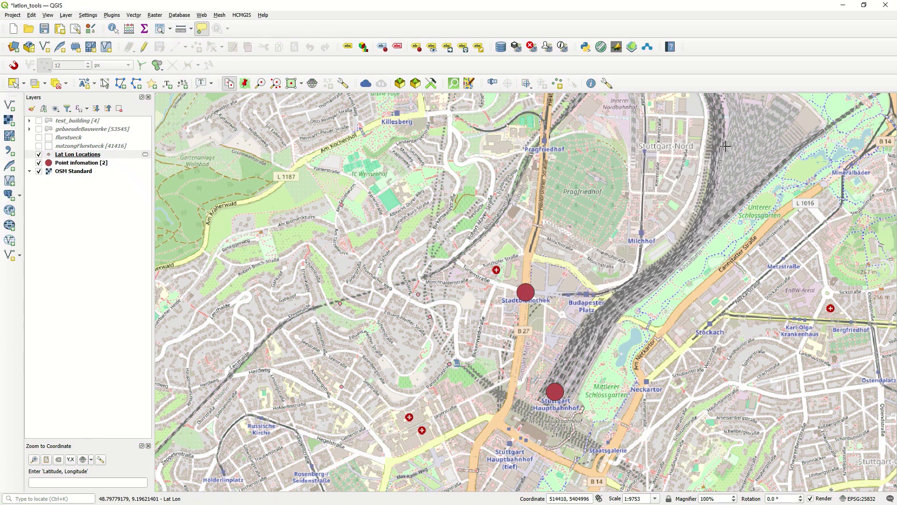
{"action": "right_click", "coordinate": [74, 159]}
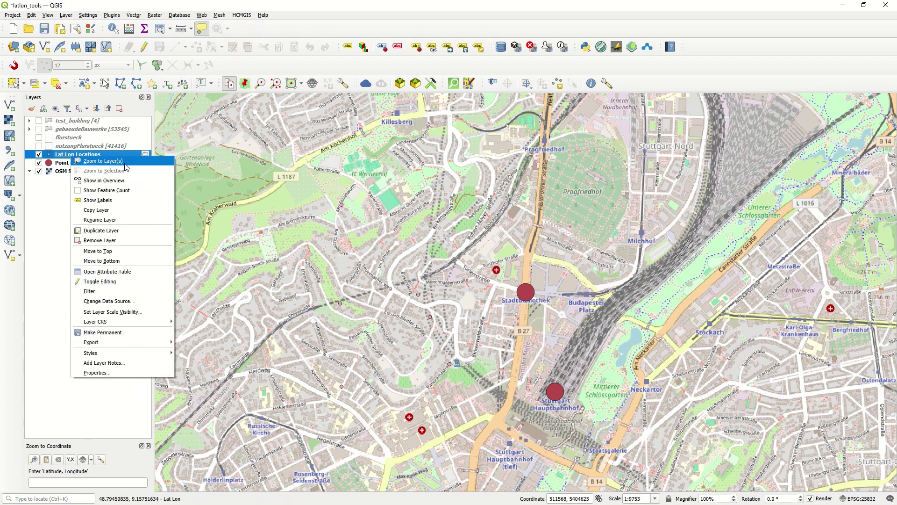
{"action": "left_click", "coordinate": [137, 190]}
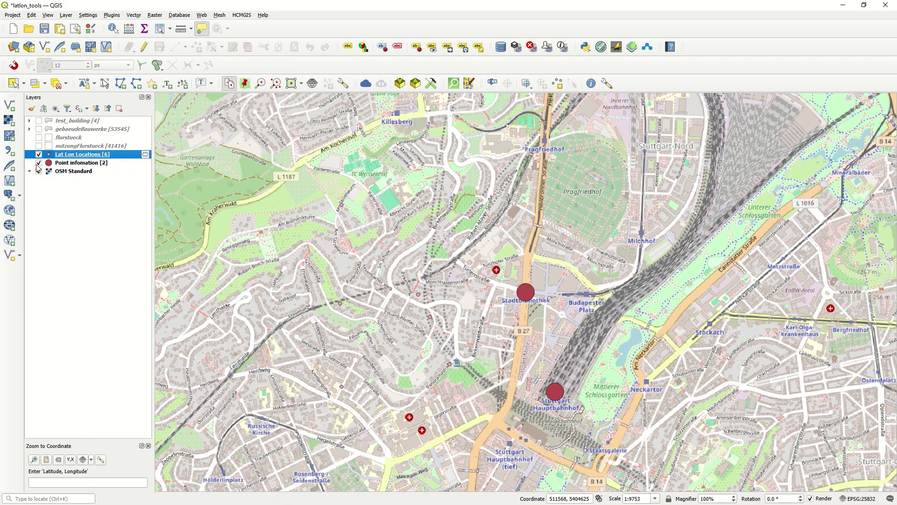
- Hide the Point infomation and OSM Standard layers to check the captured locations alone, and show both again
{"action": "left_click", "coordinate": [39, 162]}
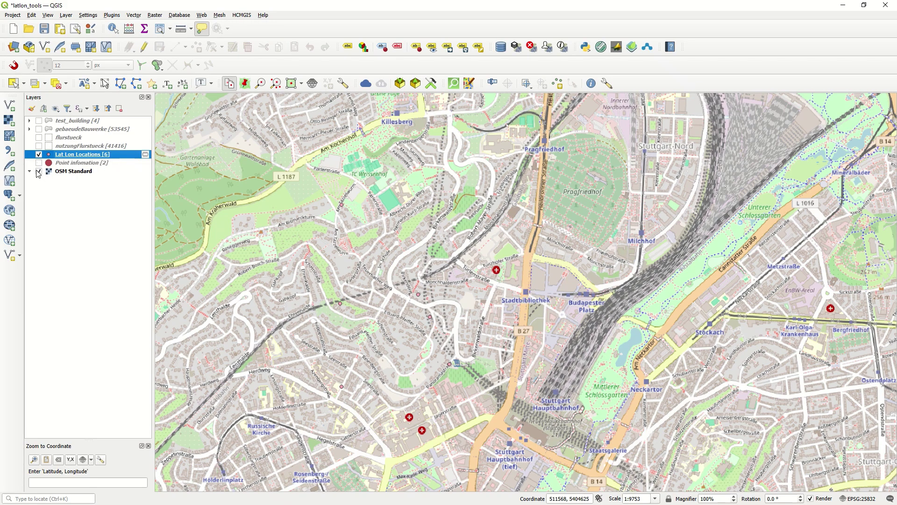
{"action": "left_click", "coordinate": [39, 172]}
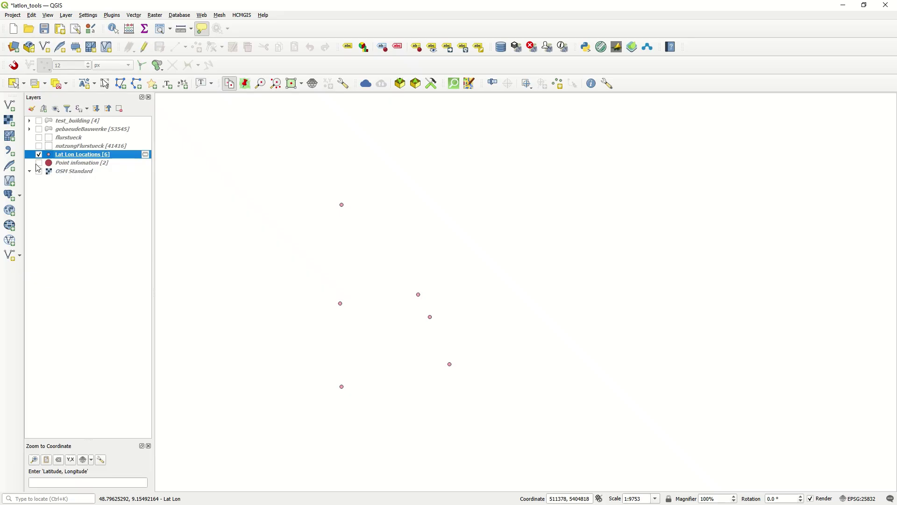
{"action": "left_click", "coordinate": [39, 163]}
{"action": "left_click", "coordinate": [39, 171]}
- Check the latitude, longitude and label fields in the Lat Lon Locations attribute table
{"action": "right_click", "coordinate": [76, 155]}
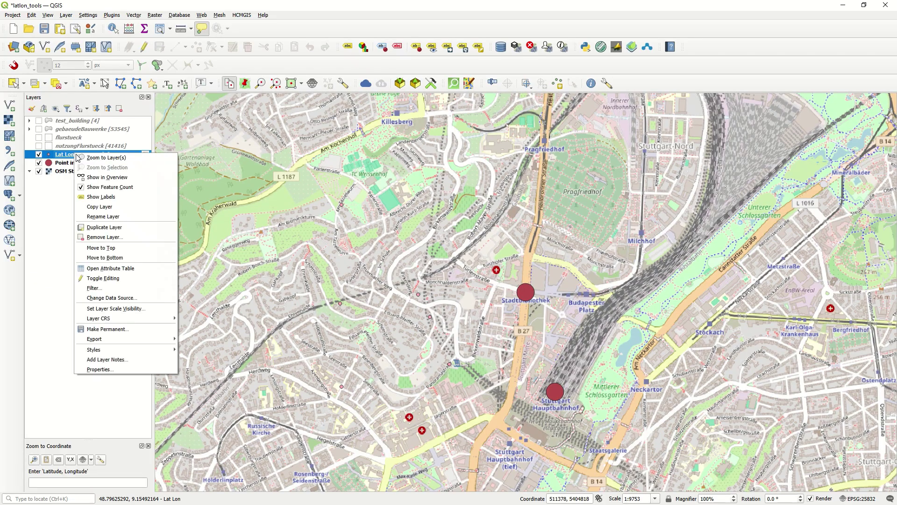
{"action": "left_click", "coordinate": [118, 271]}
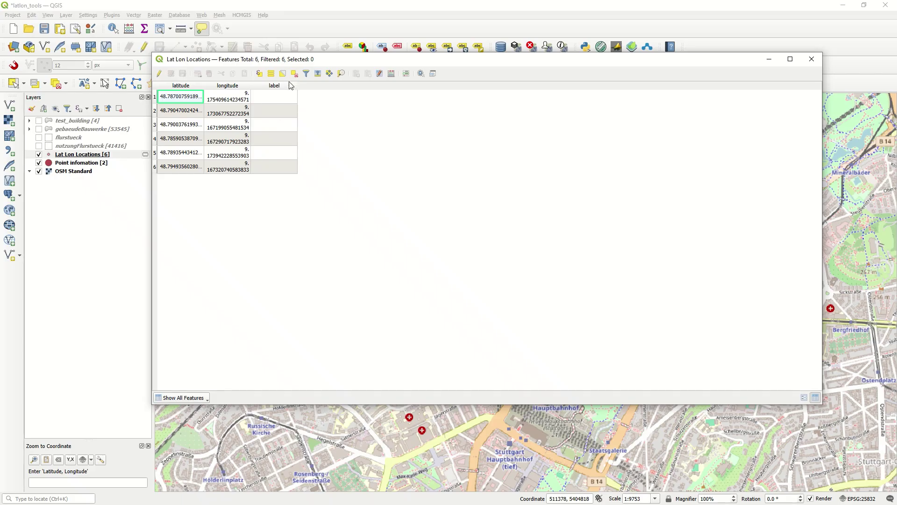
{"action": "left_click", "coordinate": [812, 58]}
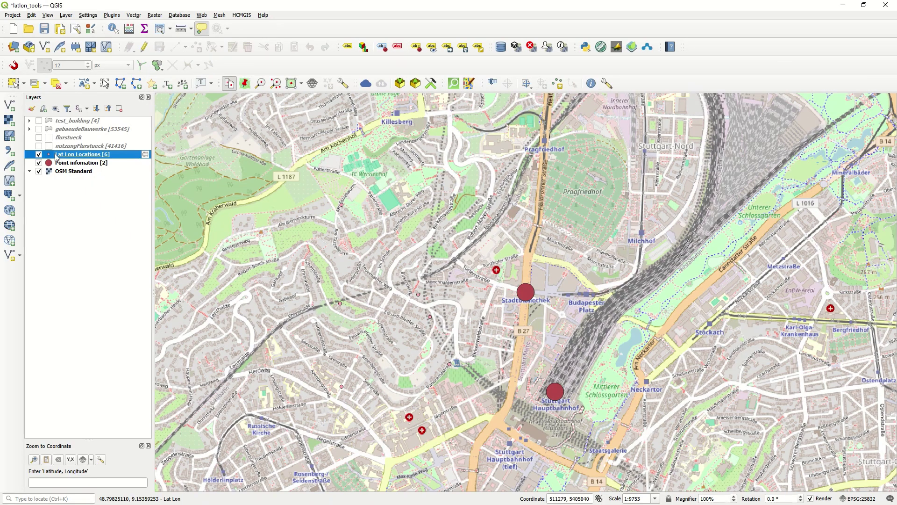
- Style the Lat Lon Locations layer with the diamond green symbol at a size of 10 millimeters
{"action": "right_click", "coordinate": [80, 155]}
{"action": "left_click", "coordinate": [99, 369]}
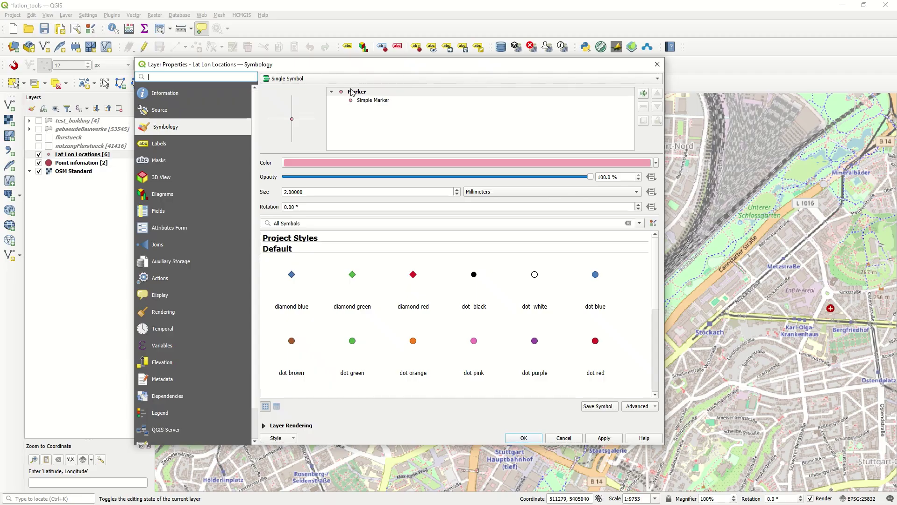
{"action": "left_click", "coordinate": [364, 101]}
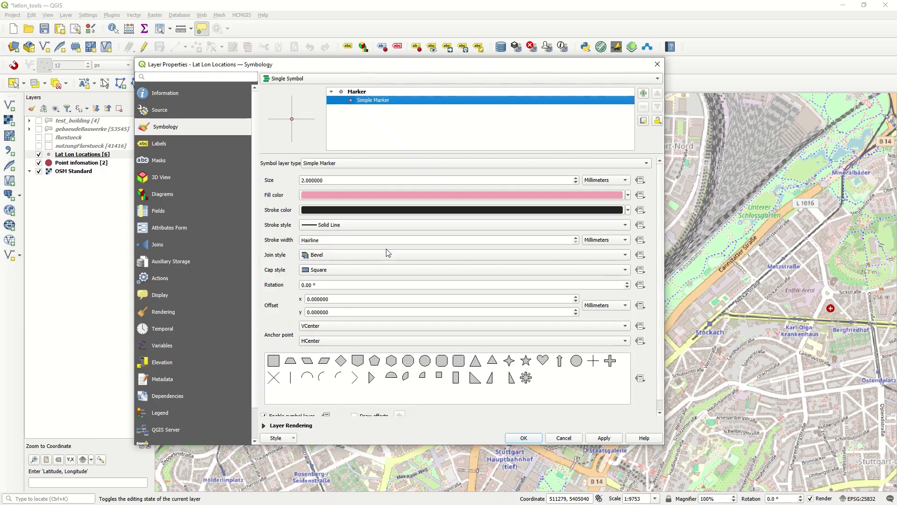
{"action": "left_click", "coordinate": [343, 93]}
{"action": "left_click", "coordinate": [352, 277]}
{"action": "left_click_drag", "start_coordinate": [303, 193], "coordinate": [254, 187]}
{"action": "type", "text": "10"}
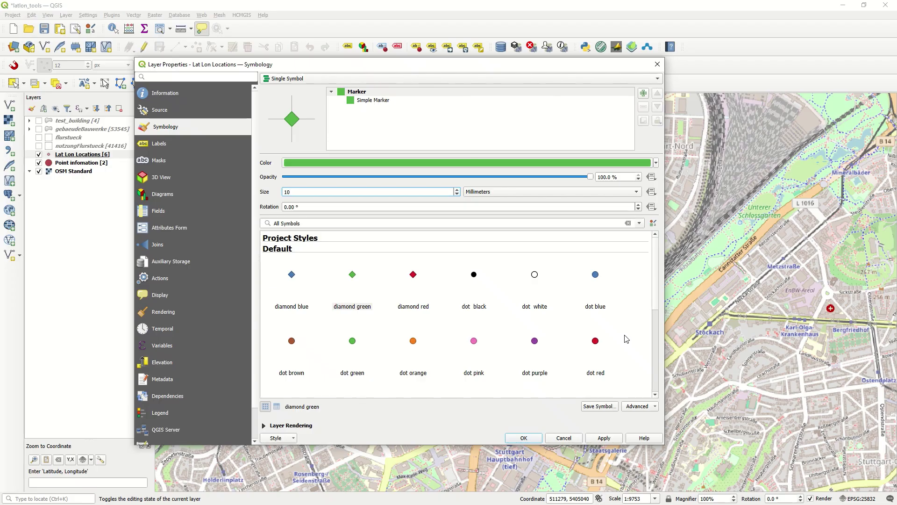
{"action": "left_click", "coordinate": [523, 438]}
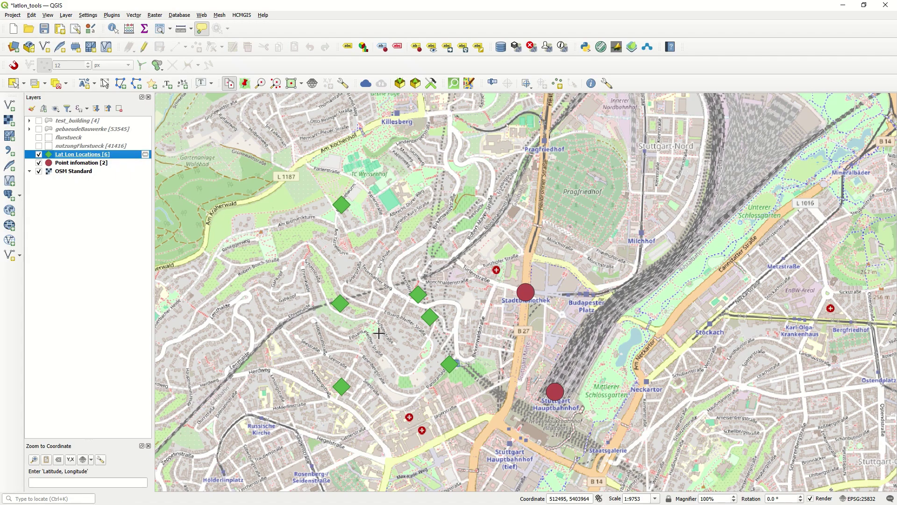
- Choose Google Earth (If Installed) as the left-mouse external map provider in the Lat Lon Tools settings and accept them
{"action": "left_click", "coordinate": [379, 328]}
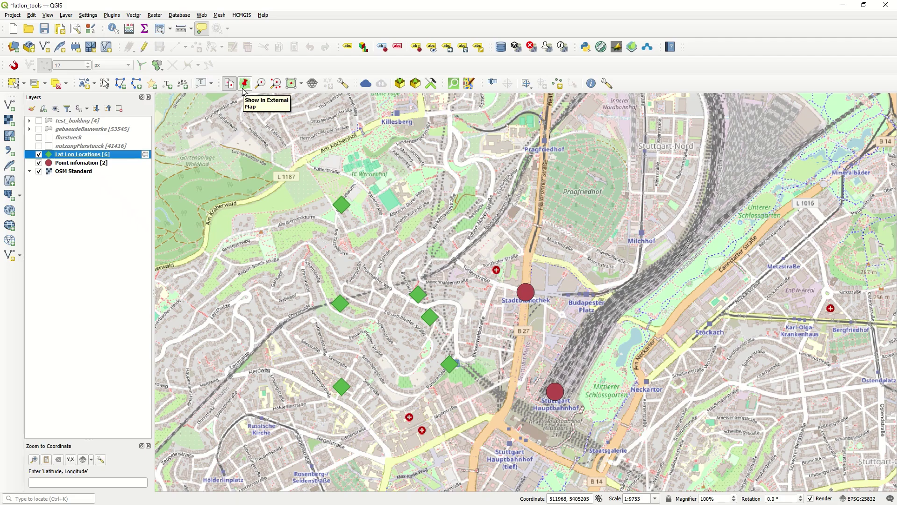
{"action": "left_click", "coordinate": [343, 84]}
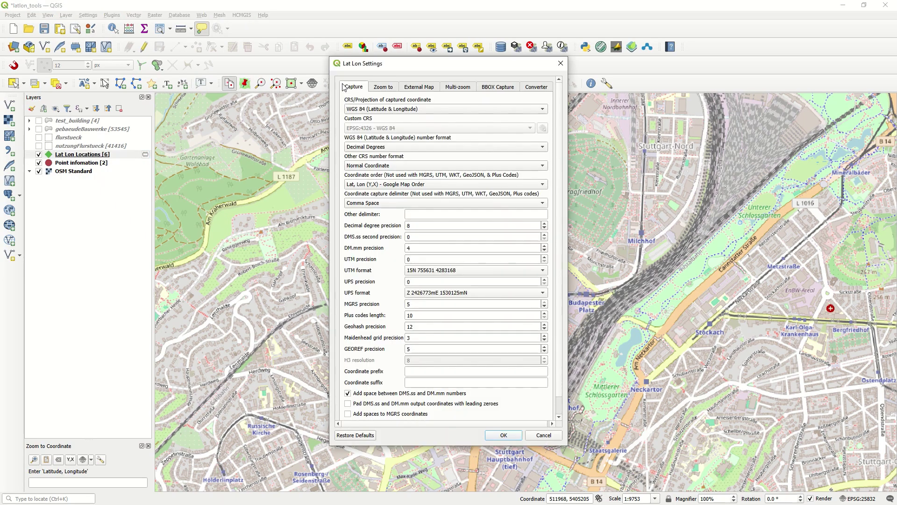
{"action": "left_click", "coordinate": [429, 87]}
{"action": "left_click", "coordinate": [381, 112]}
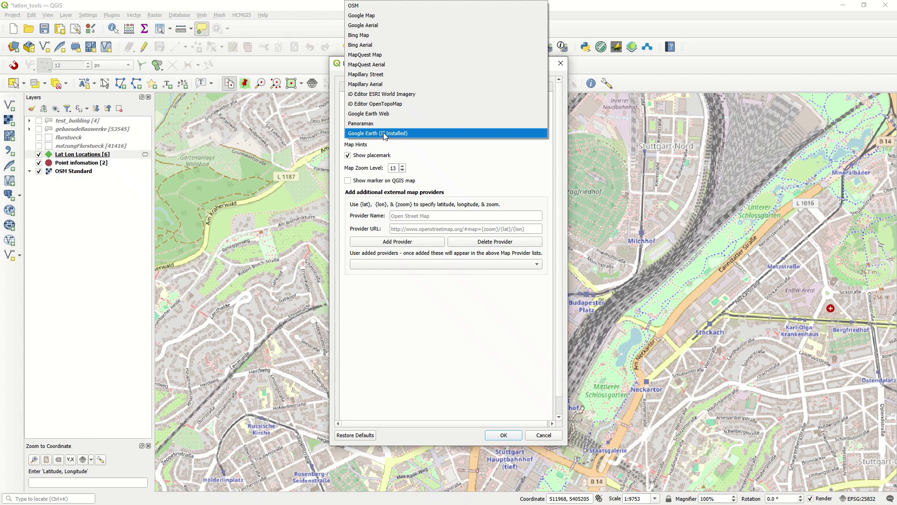
{"action": "left_click", "coordinate": [408, 135]}
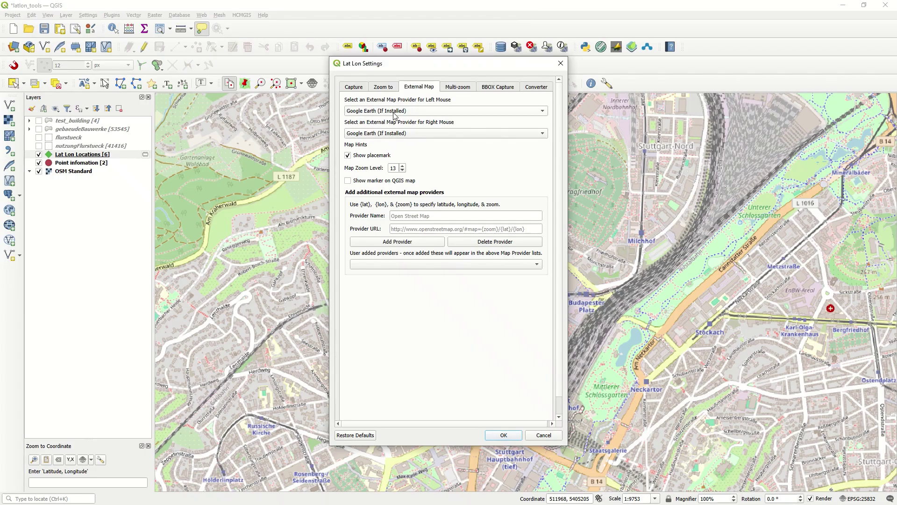
{"action": "left_click", "coordinate": [394, 112]}
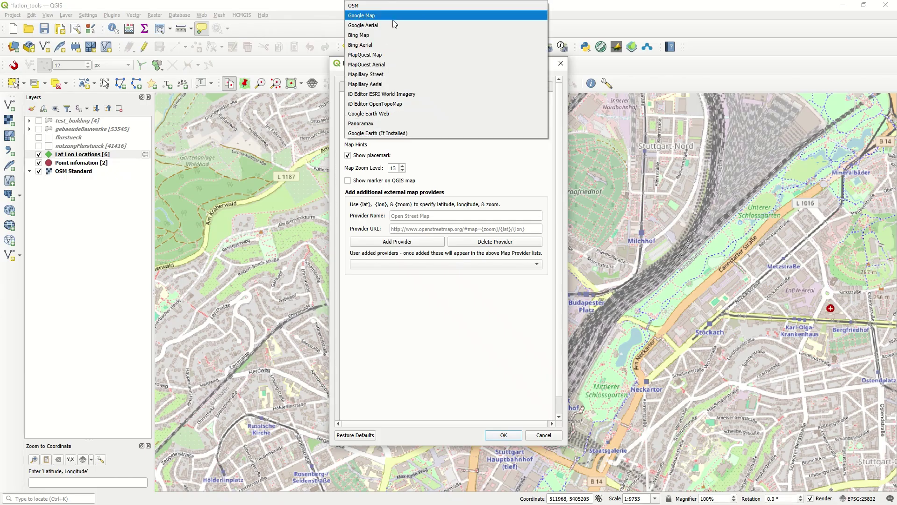
{"action": "left_click", "coordinate": [404, 134]}
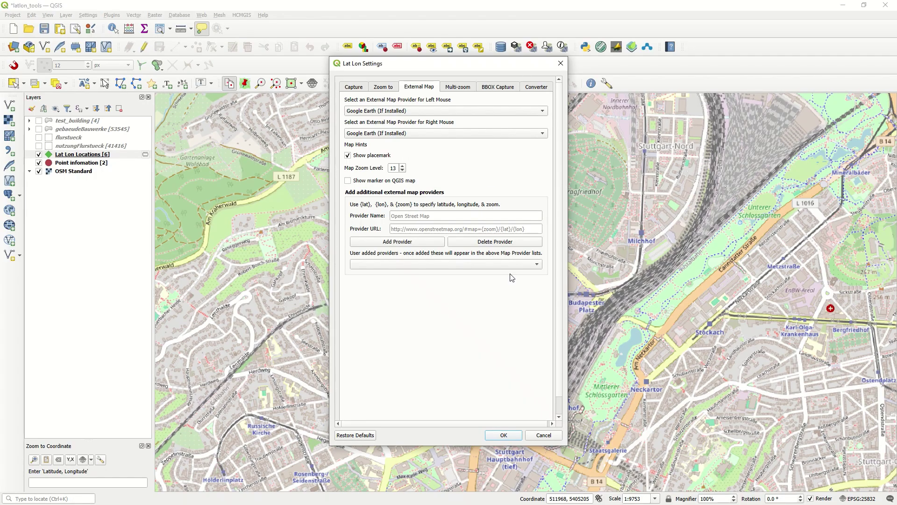
{"action": "left_click", "coordinate": [503, 435]}
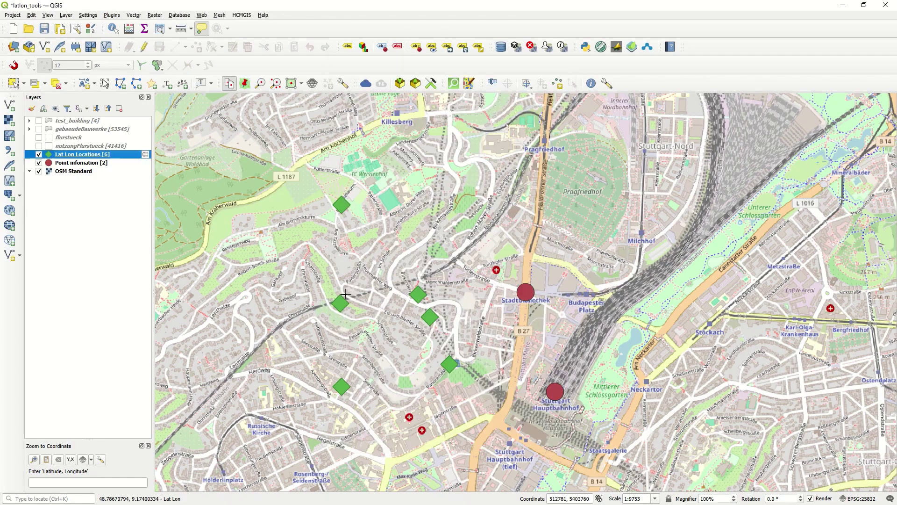
- Show the red point at Stuttgart Hauptbahnhof in Google Earth Pro, view its wider surroundings, and return to QGIS
{"action": "left_click", "coordinate": [244, 83]}
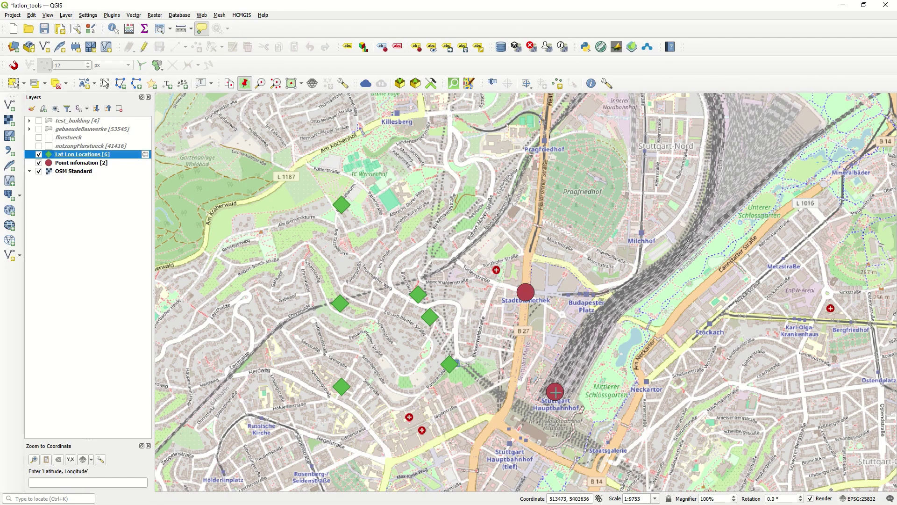
{"action": "left_click", "coordinate": [556, 392]}
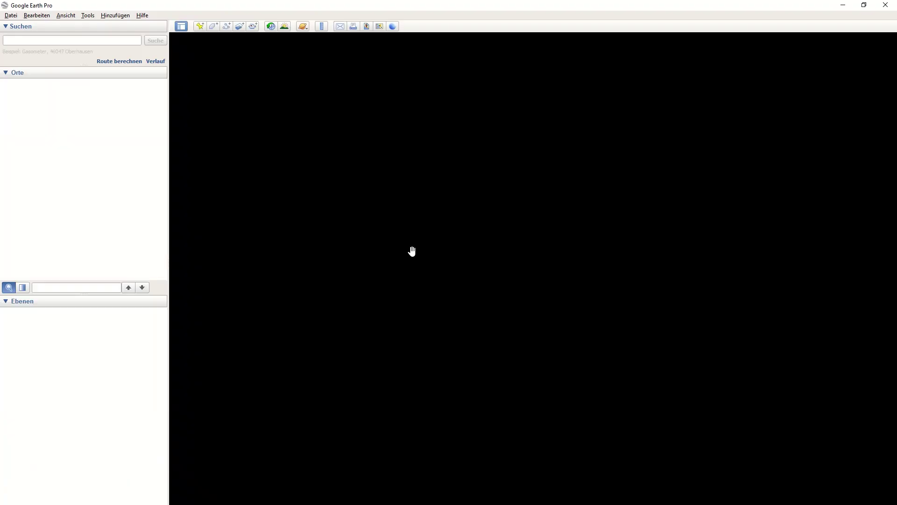
{"action": "left_click", "coordinate": [594, 356]}
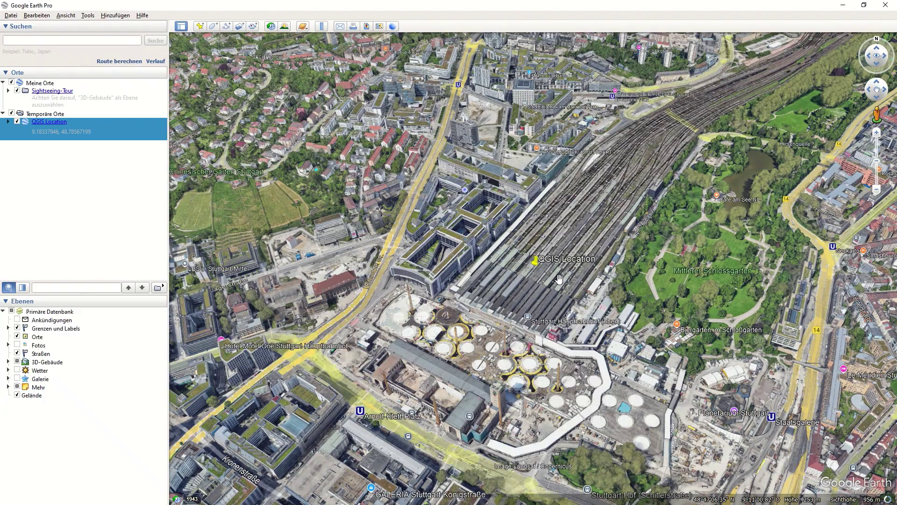
{"action": "scroll", "coordinate": [543, 288], "scroll_direction": "down", "scroll_amount": 3}
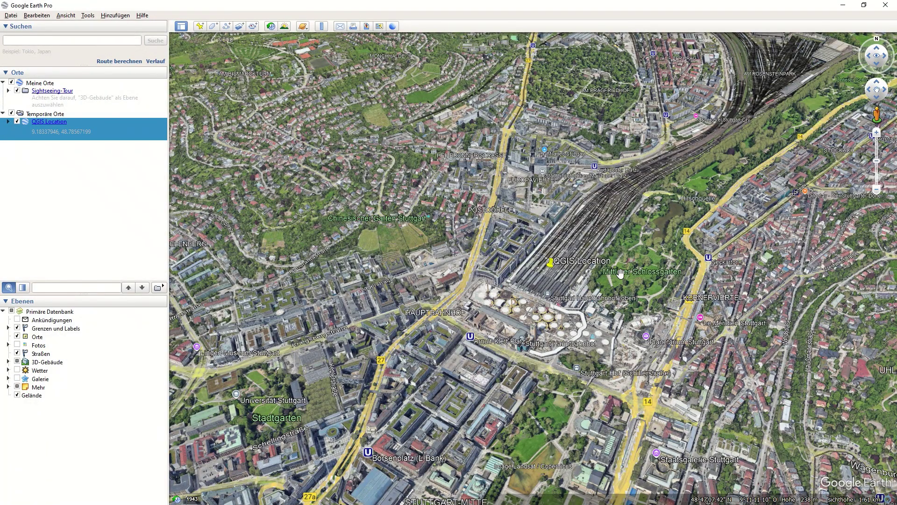
{"action": "left_click", "coordinate": [844, 5]}
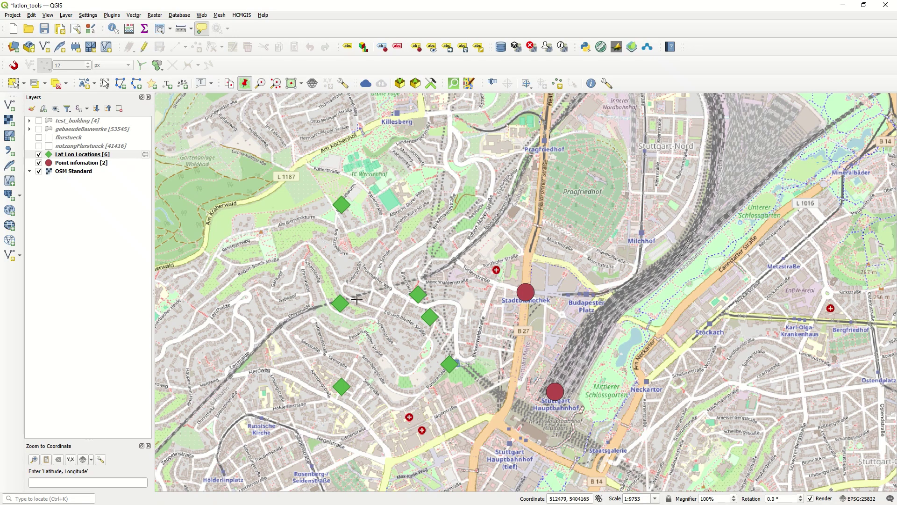
- Review the extent copying options and the coordinate formats offered by the Coordinate Conversion tool, leaving both unused
{"action": "left_click", "coordinate": [302, 85]}
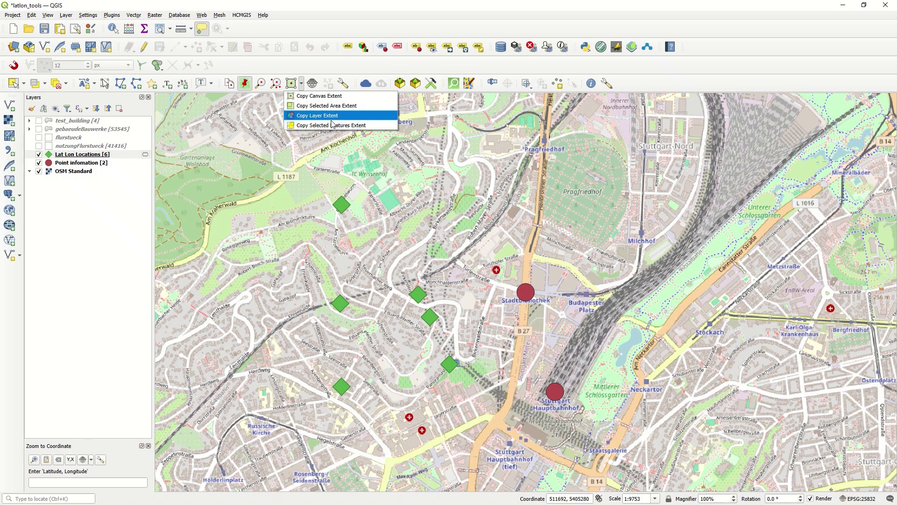
{"action": "left_click", "coordinate": [313, 84]}
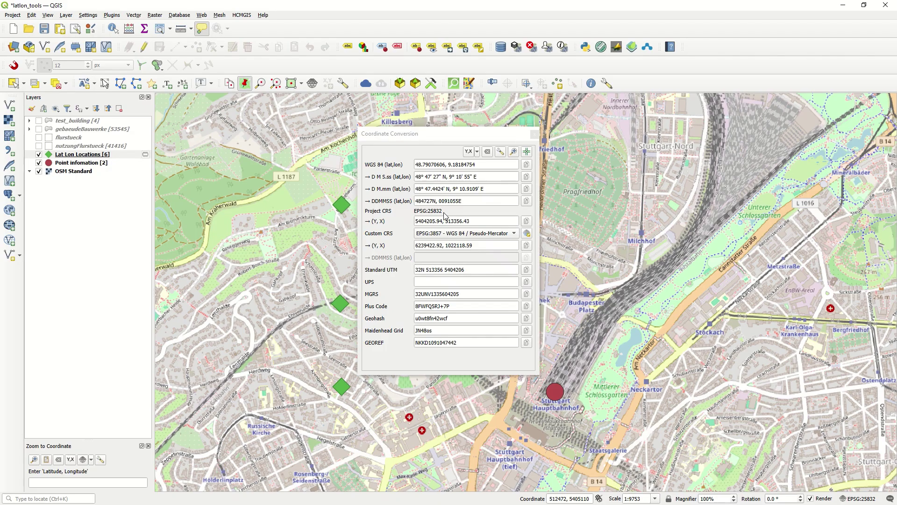
{"action": "left_click", "coordinate": [535, 135]}
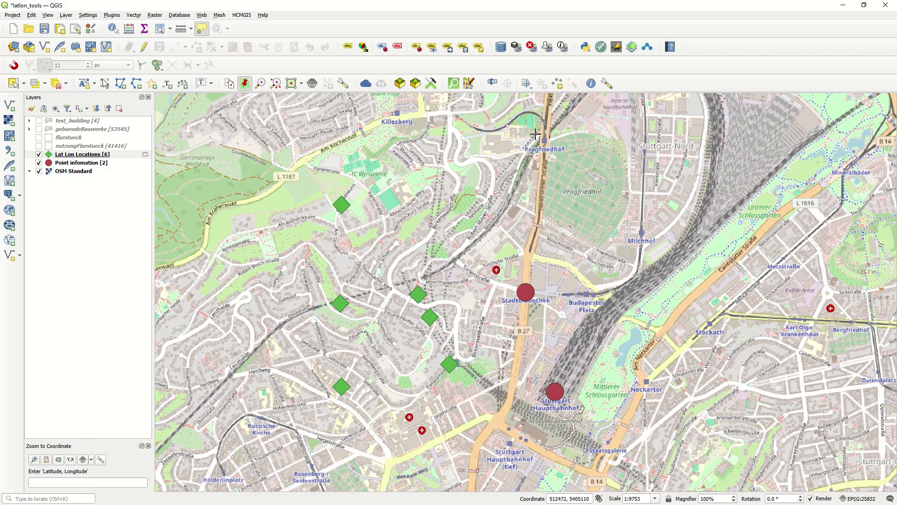